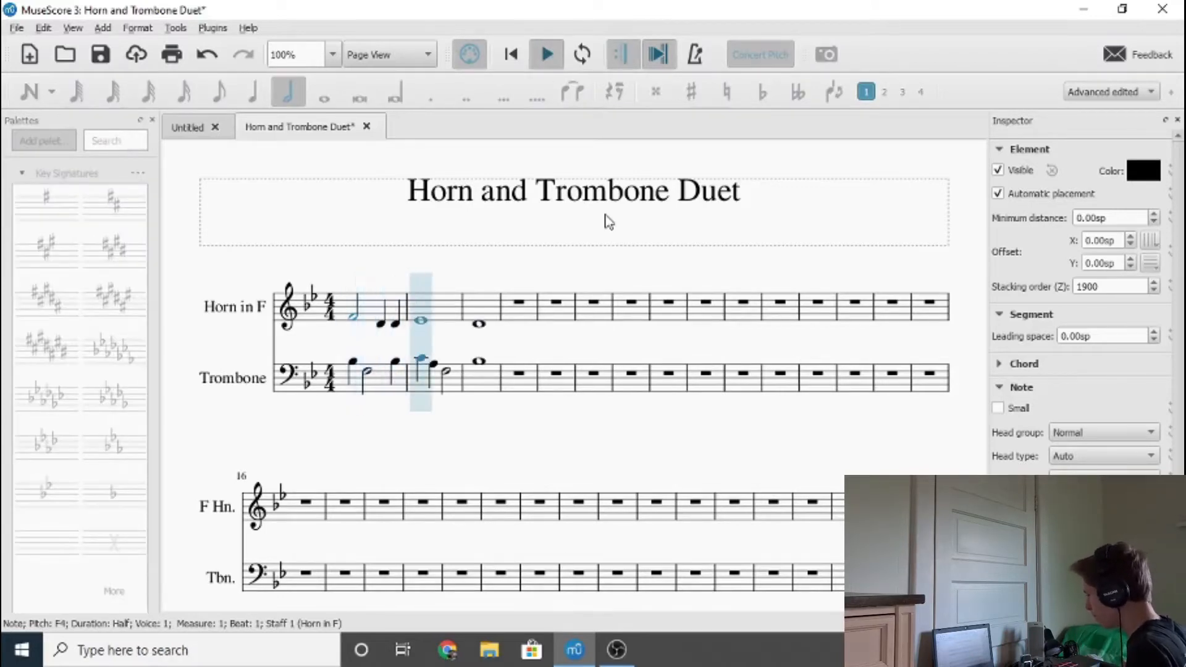
- Stop playback, collapse the Key Signatures palette, and make the horn's D on beat 3 of measure 4 a half note
{"action": "left_click", "coordinate": [547, 56]}
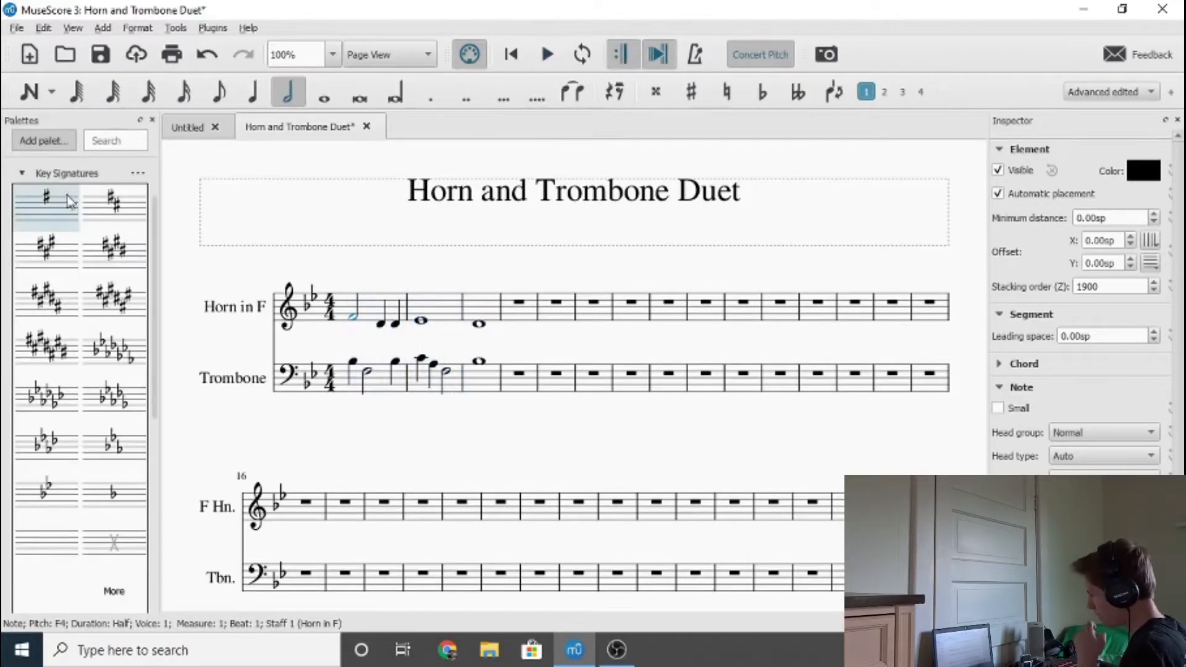
{"action": "left_click", "coordinate": [22, 173]}
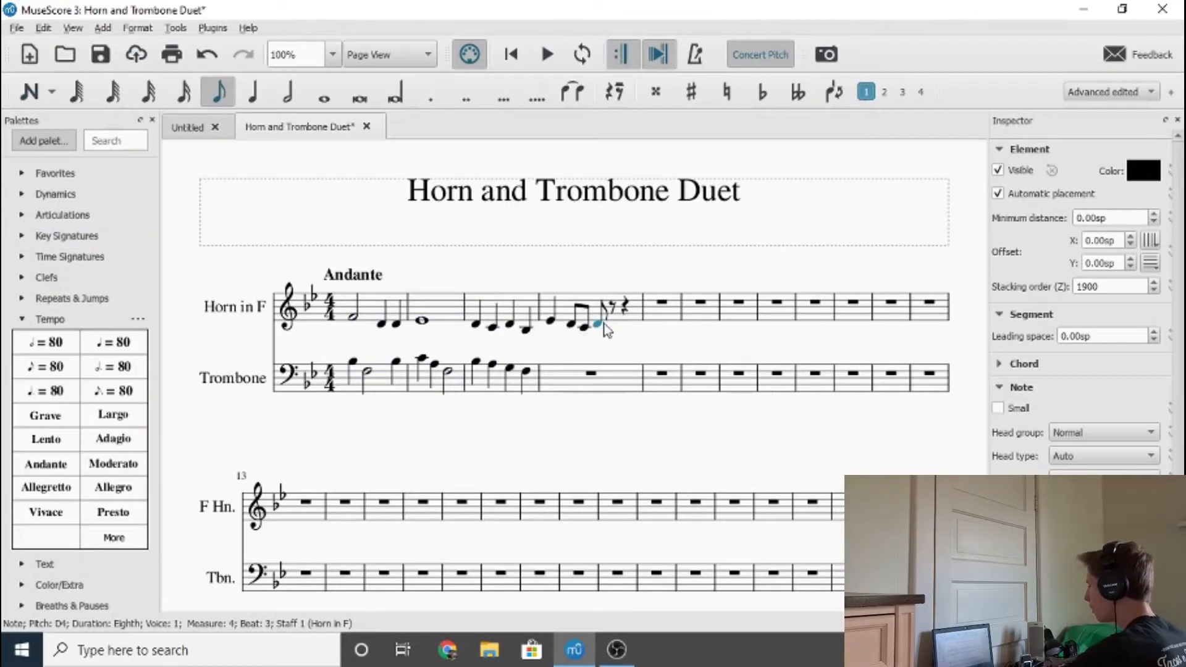
{"action": "left_click", "coordinate": [287, 91]}
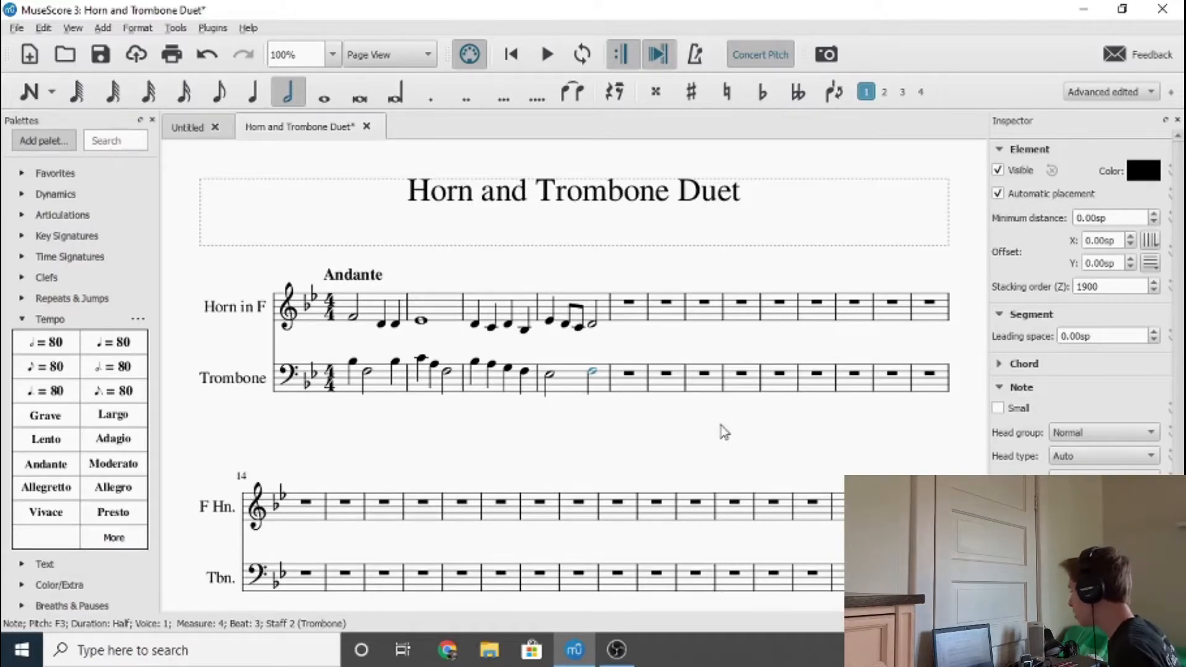
- Check the trombone's last two notes and the horn's whole note in measure 2
{"action": "left_click", "coordinate": [434, 365]}
{"action": "left_click", "coordinate": [448, 373]}
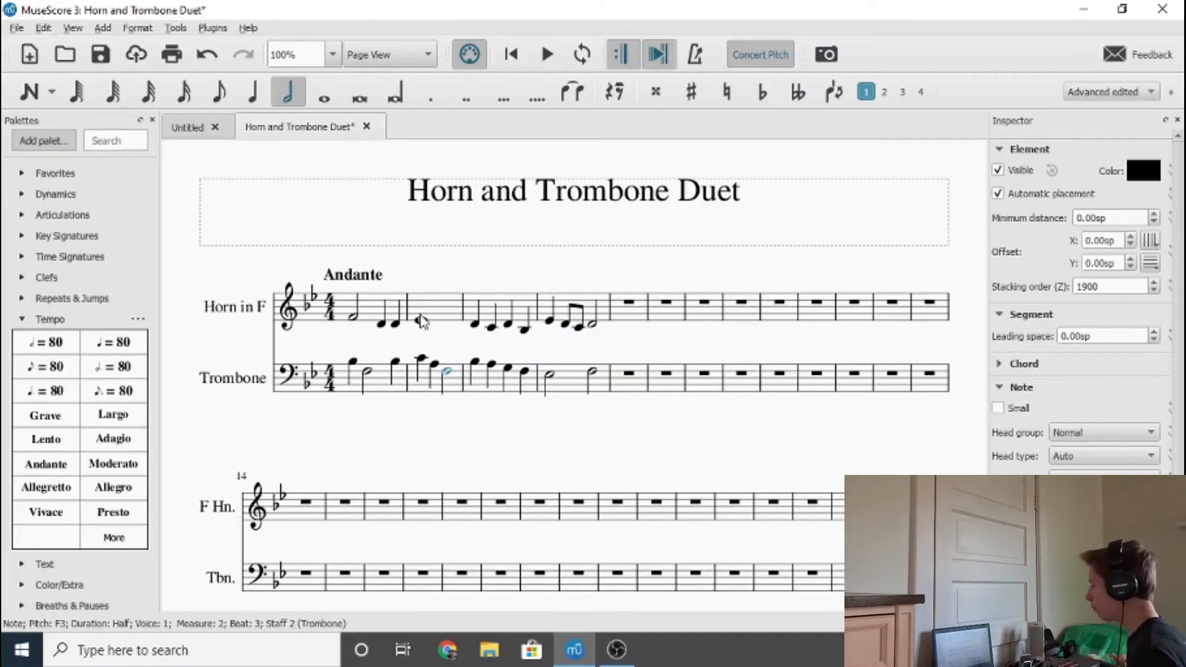
{"action": "left_click", "coordinate": [422, 322]}
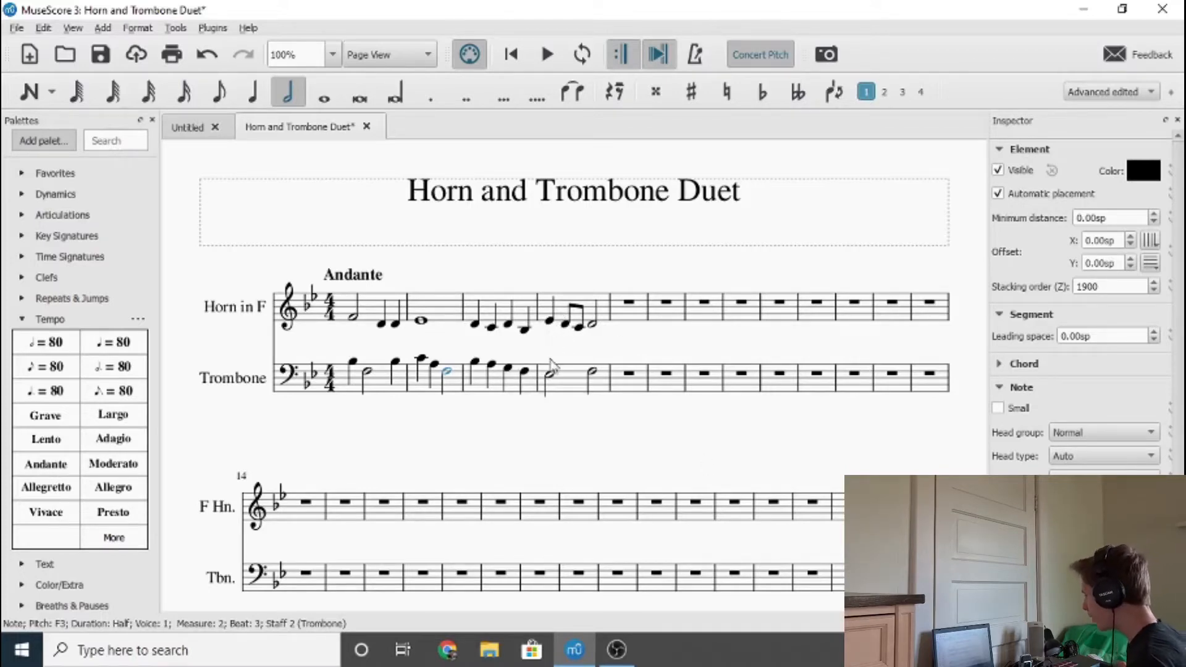
- Play the duet back from its first note, then stop playback
{"action": "left_click", "coordinate": [521, 53]}
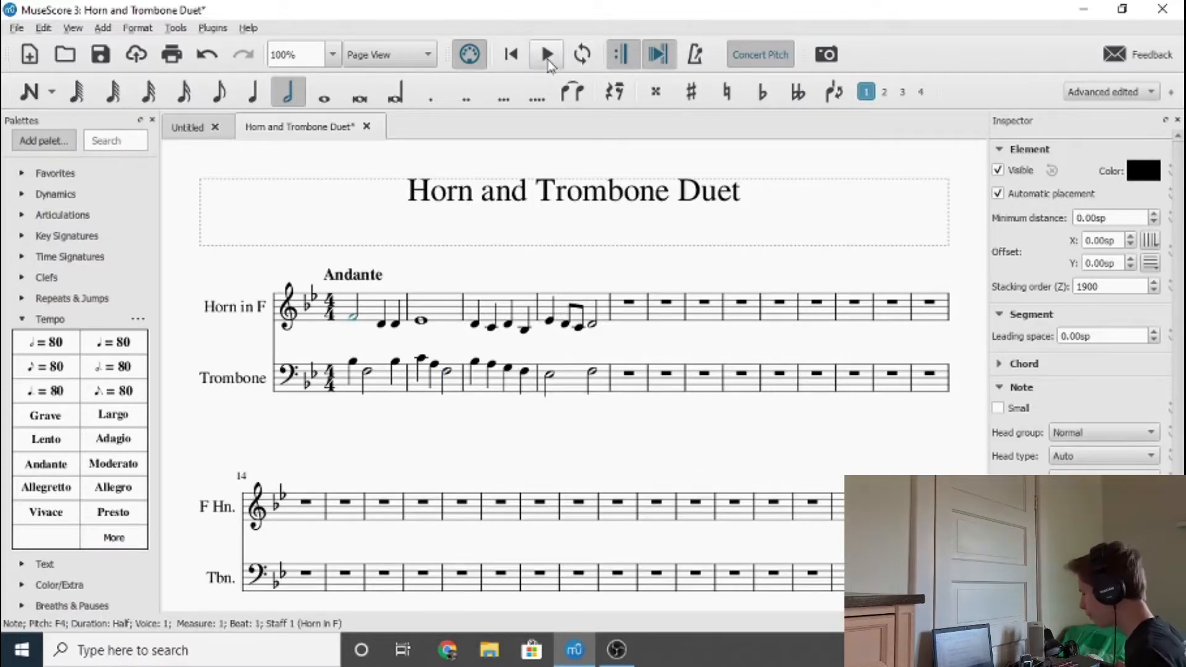
{"action": "left_click", "coordinate": [545, 54]}
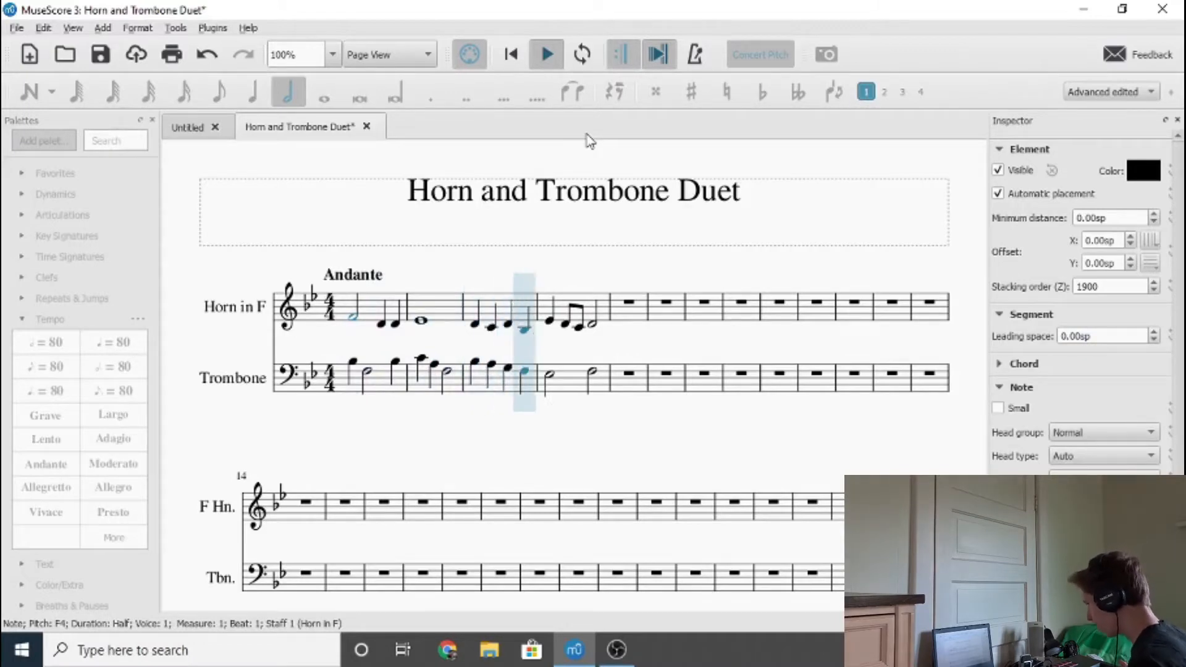
{"action": "left_click", "coordinate": [548, 54]}
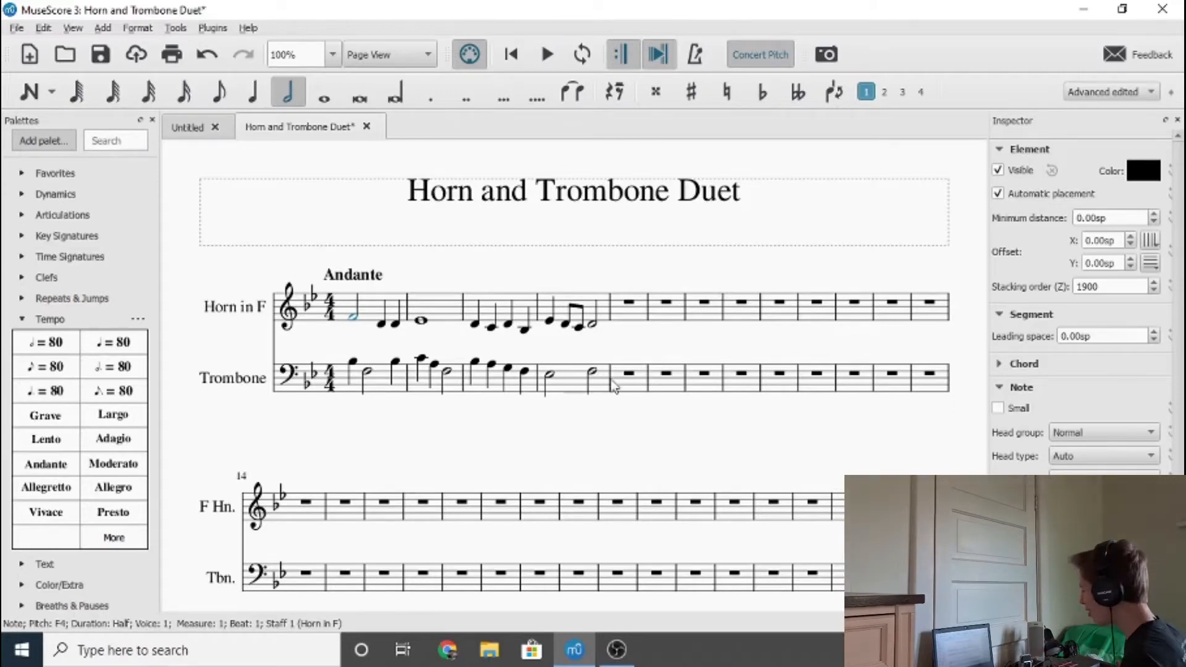
{"action": "left_click", "coordinate": [592, 372]}
{"action": "left_click_drag", "start_coordinate": [618, 422], "coordinate": [617, 418]}
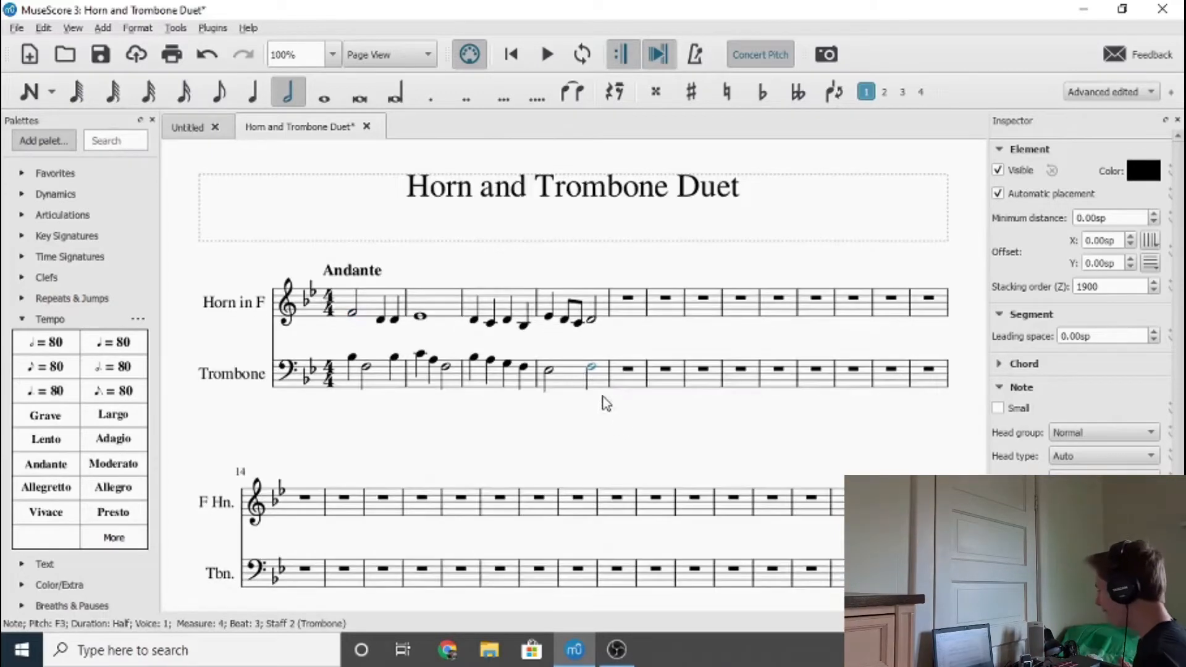
{"action": "left_click", "coordinate": [595, 437]}
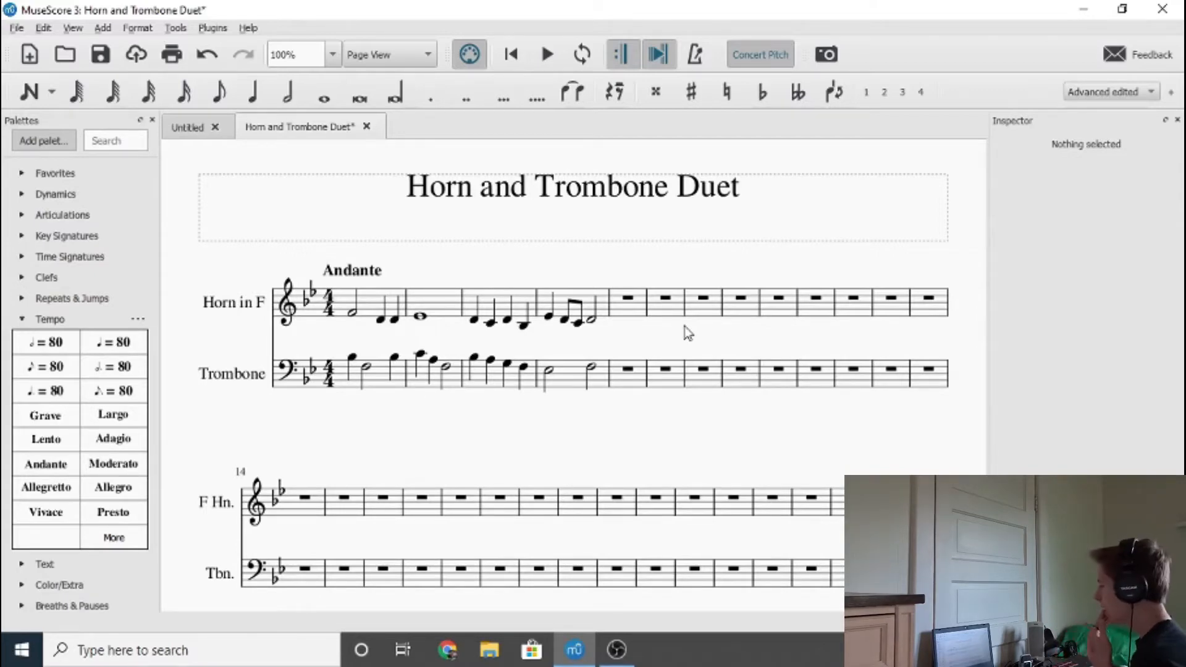
{"action": "left_click", "coordinate": [628, 308]}
{"action": "left_click", "coordinate": [446, 434]}
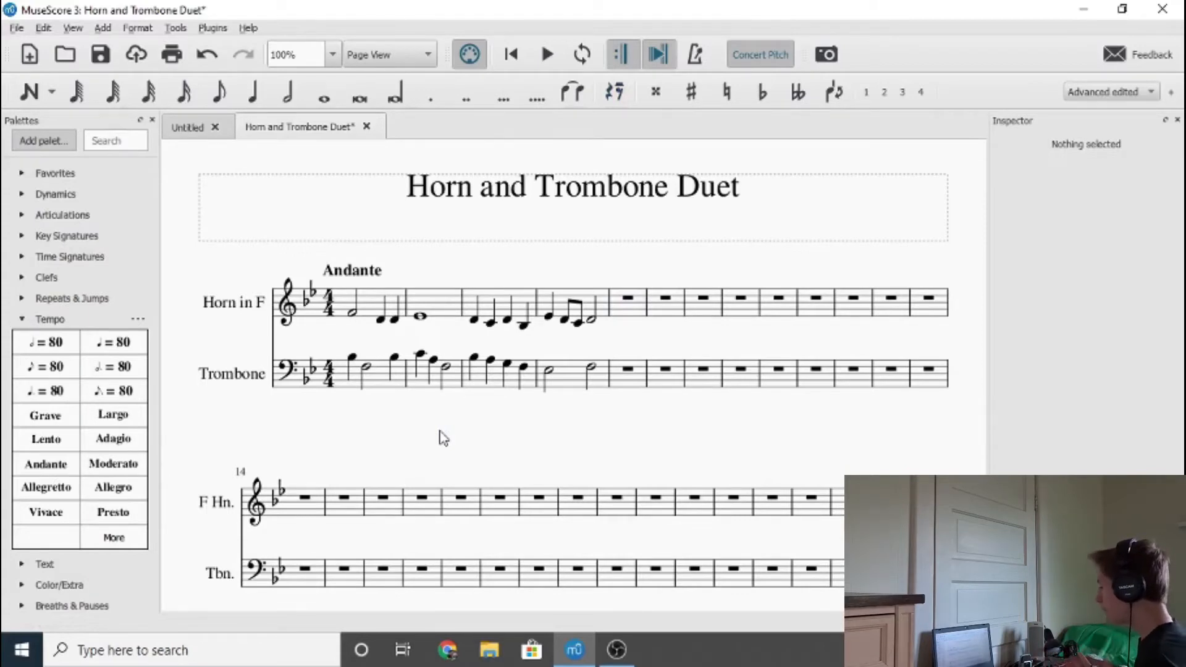
{"action": "scroll", "coordinate": [457, 423], "scroll_direction": "up", "scroll_amount": 1}
{"action": "scroll", "coordinate": [466, 423], "scroll_direction": "down", "scroll_amount": 1}
{"action": "left_click_drag", "start_coordinate": [570, 432], "coordinate": [589, 455]}
{"action": "right_click", "coordinate": [592, 456]}
{"action": "left_click", "coordinate": [653, 301]}
{"action": "left_click_drag", "start_coordinate": [669, 291], "coordinate": [628, 279]}
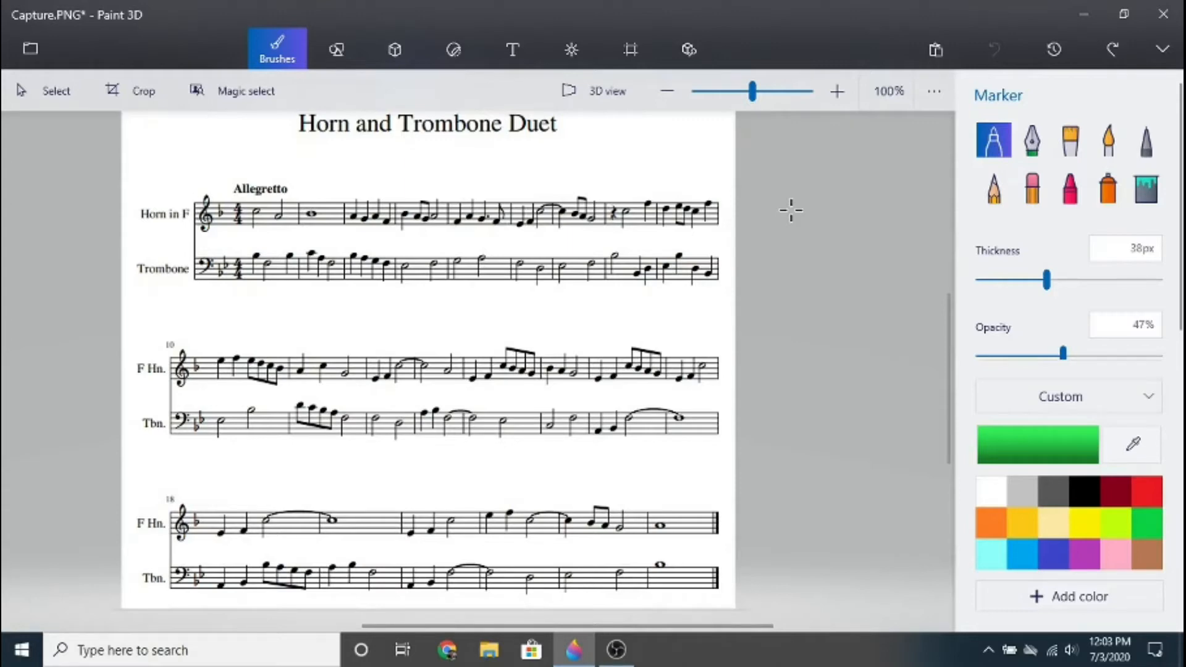
- In Paint 3D, highlight the horn's tied phrase starting in measure 6 in yellow and the trombone's measure 6 notes in turquoise
{"action": "left_click", "coordinate": [1085, 528]}
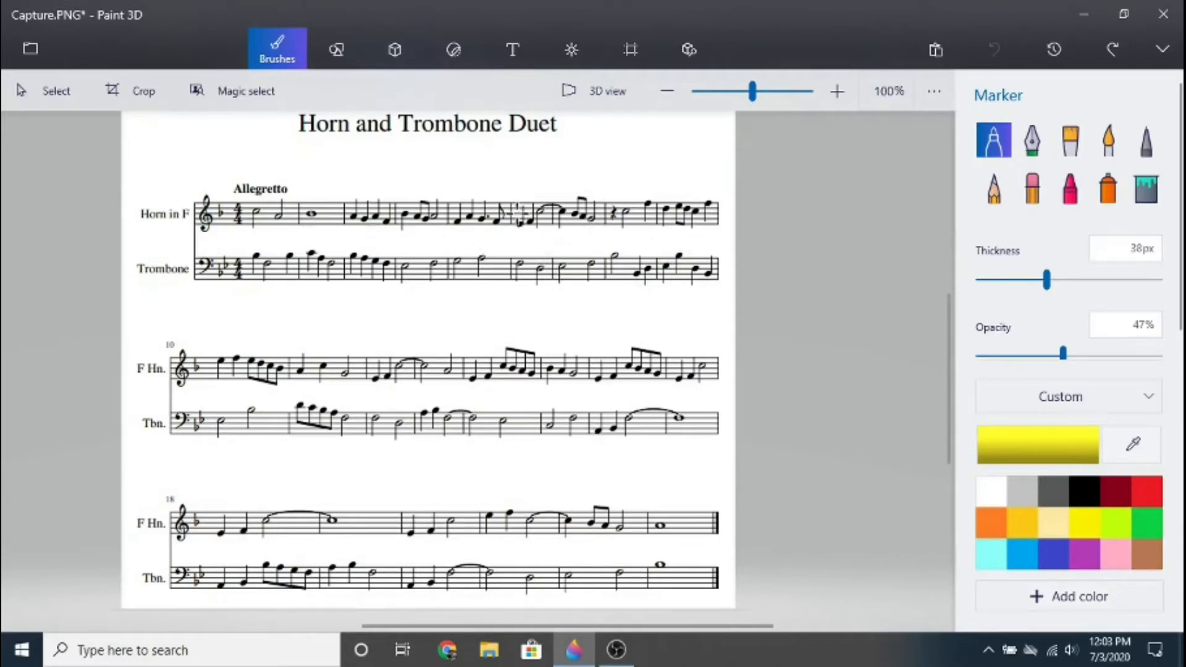
{"action": "left_click_drag", "start_coordinate": [505, 216], "coordinate": [562, 216]}
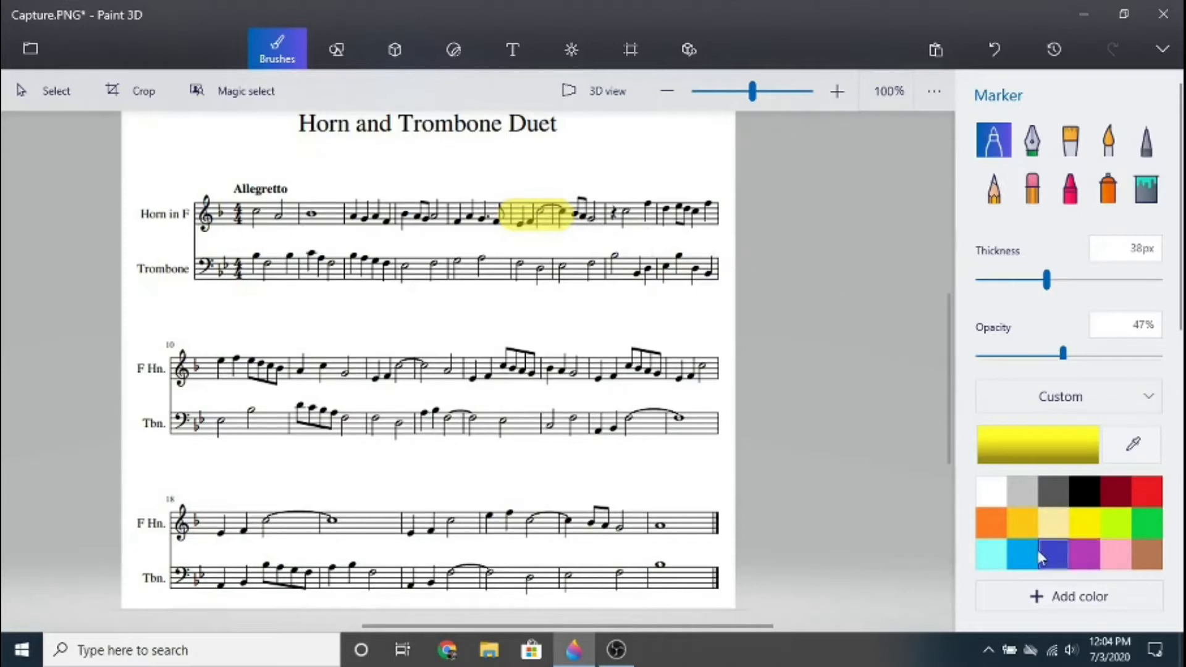
{"action": "left_click", "coordinate": [1021, 557]}
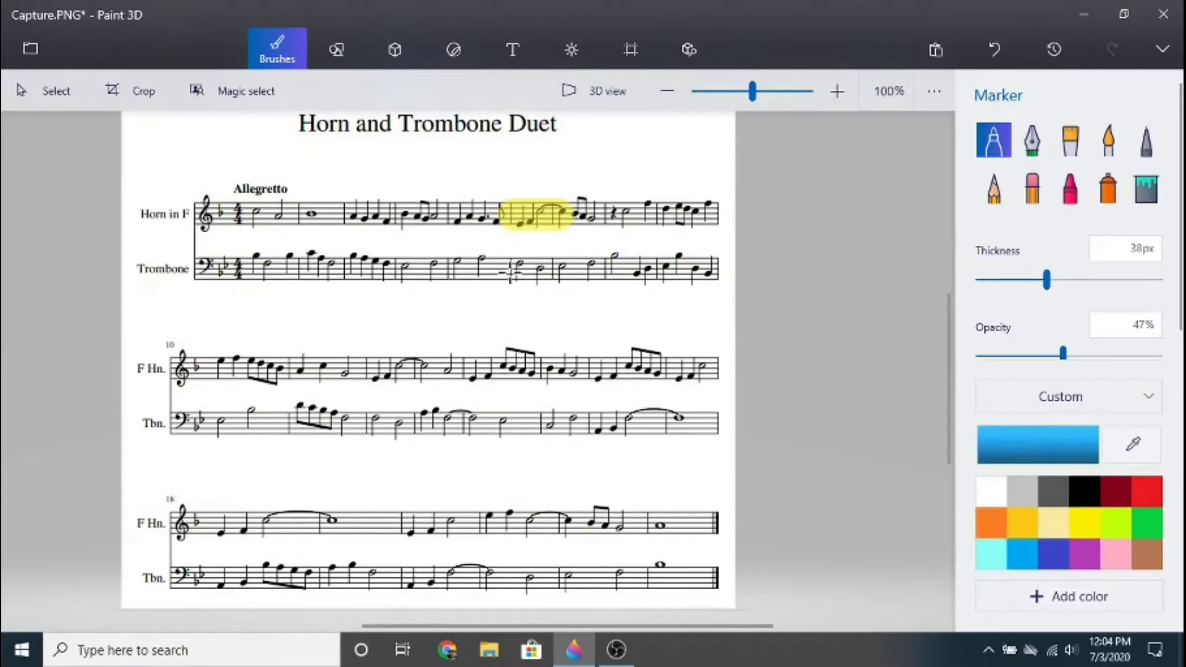
{"action": "left_click_drag", "start_coordinate": [513, 272], "coordinate": [541, 272]}
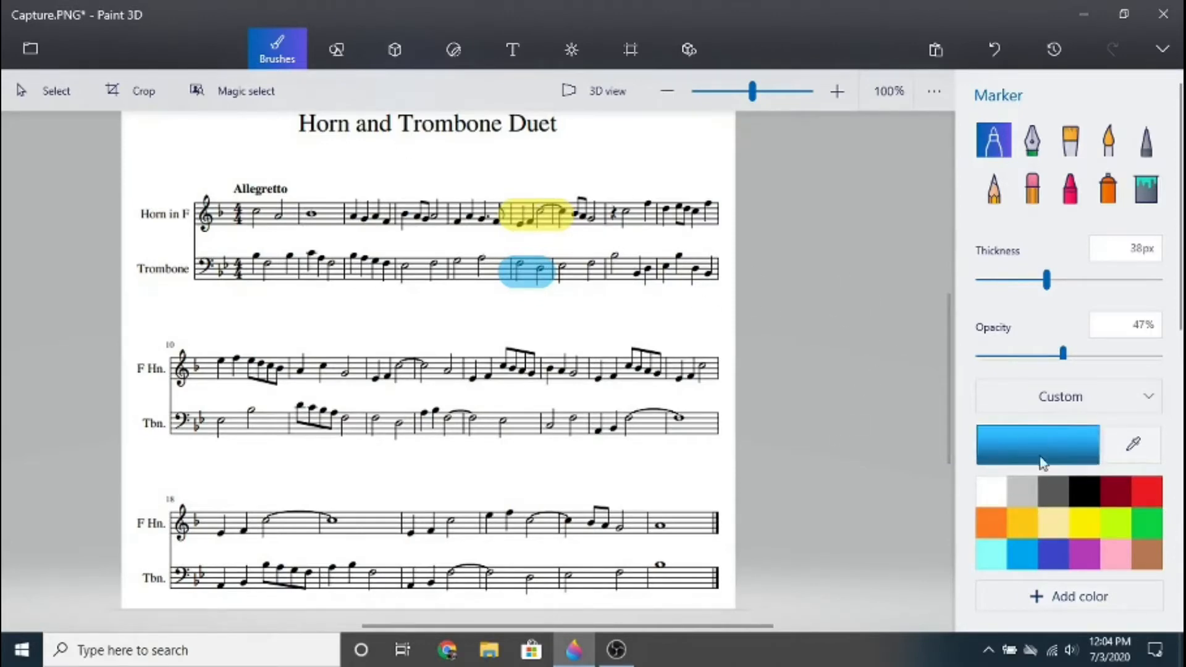
- Highlight the horn's measure 12 phrase in yellow and the trombone's two measure 12 notes in turquoise
{"action": "left_click", "coordinate": [1084, 522]}
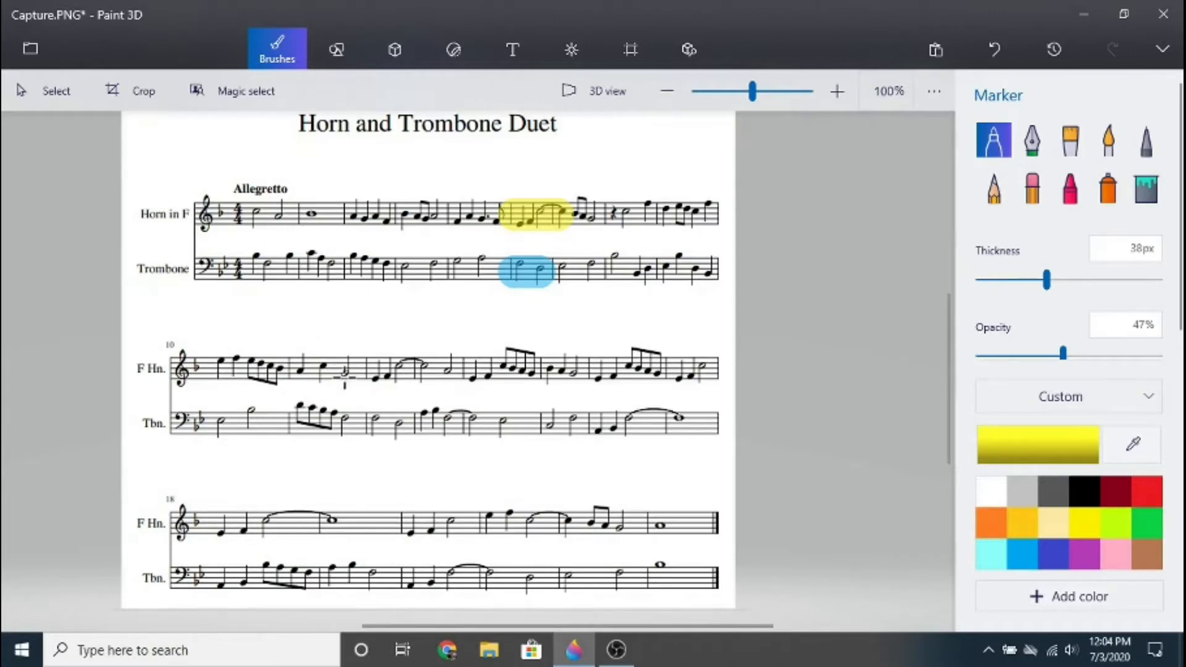
{"action": "left_click_drag", "start_coordinate": [368, 374], "coordinate": [437, 370]}
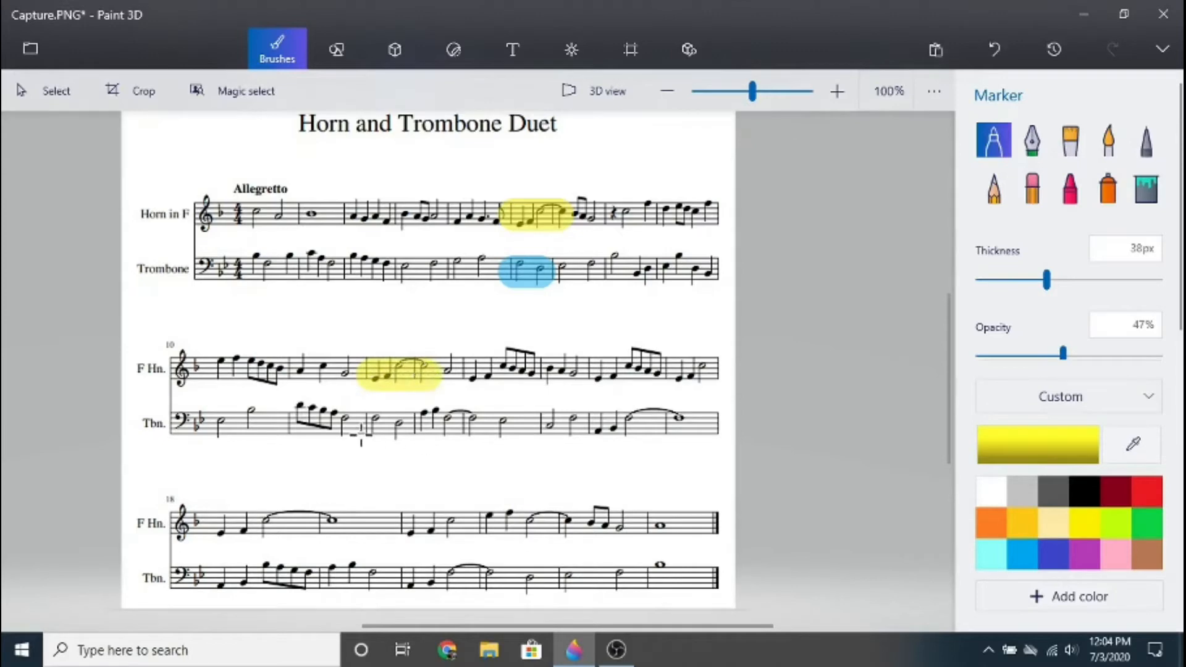
{"action": "left_click", "coordinate": [1022, 553]}
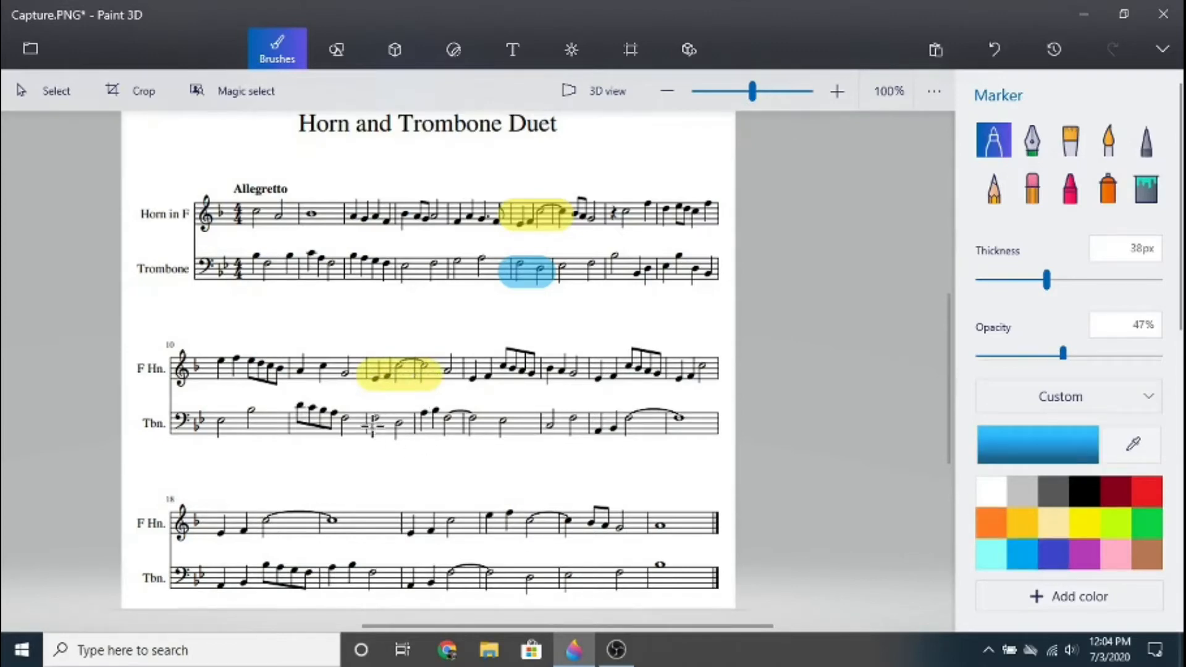
{"action": "left_click_drag", "start_coordinate": [367, 426], "coordinate": [406, 427]}
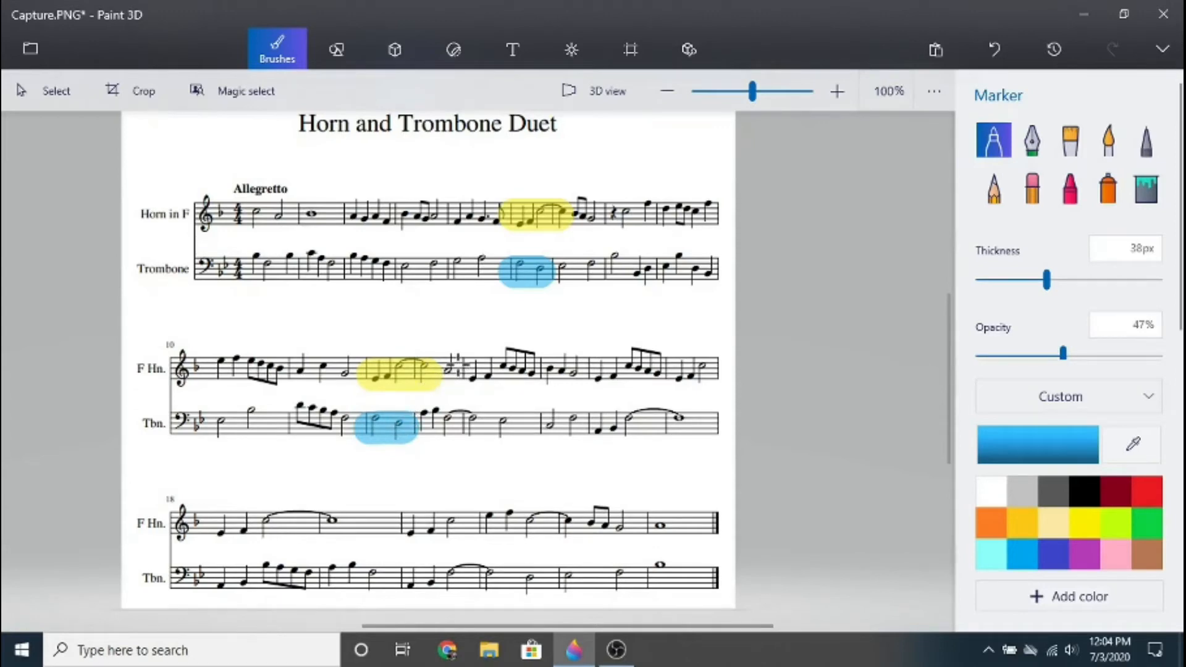
- Highlight the horn's notes in measure 13 in turquoise and the trombone's measure 13 phrase in yellow
{"action": "left_click_drag", "start_coordinate": [467, 364], "coordinate": [414, 374]}
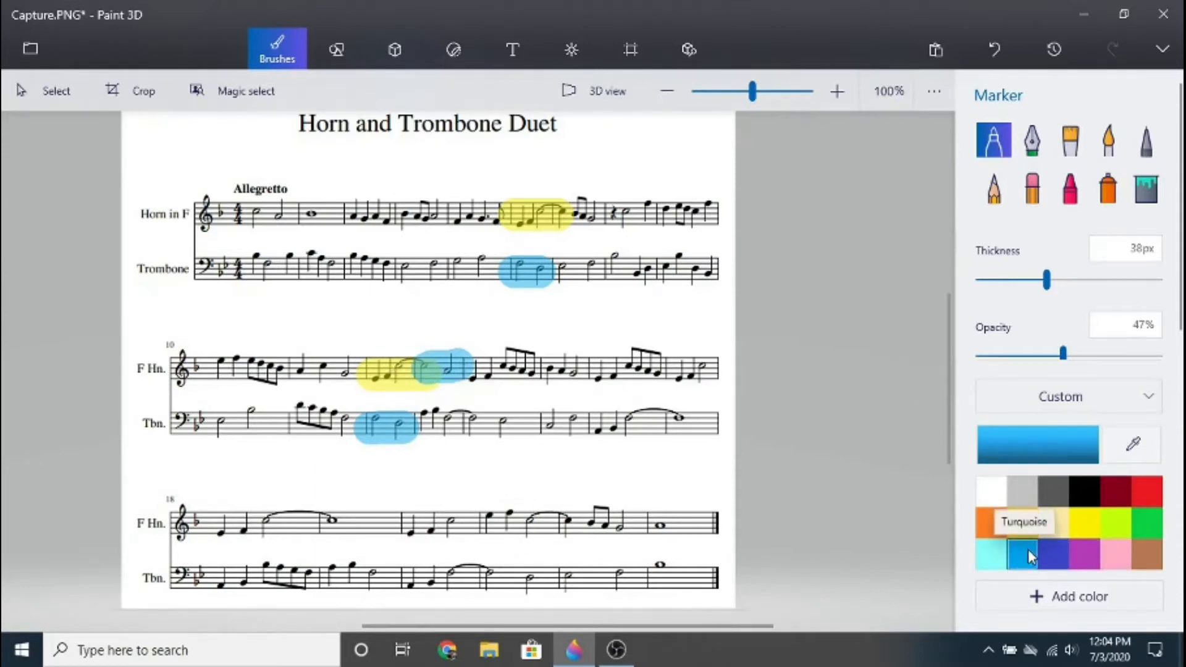
{"action": "left_click", "coordinate": [1084, 523]}
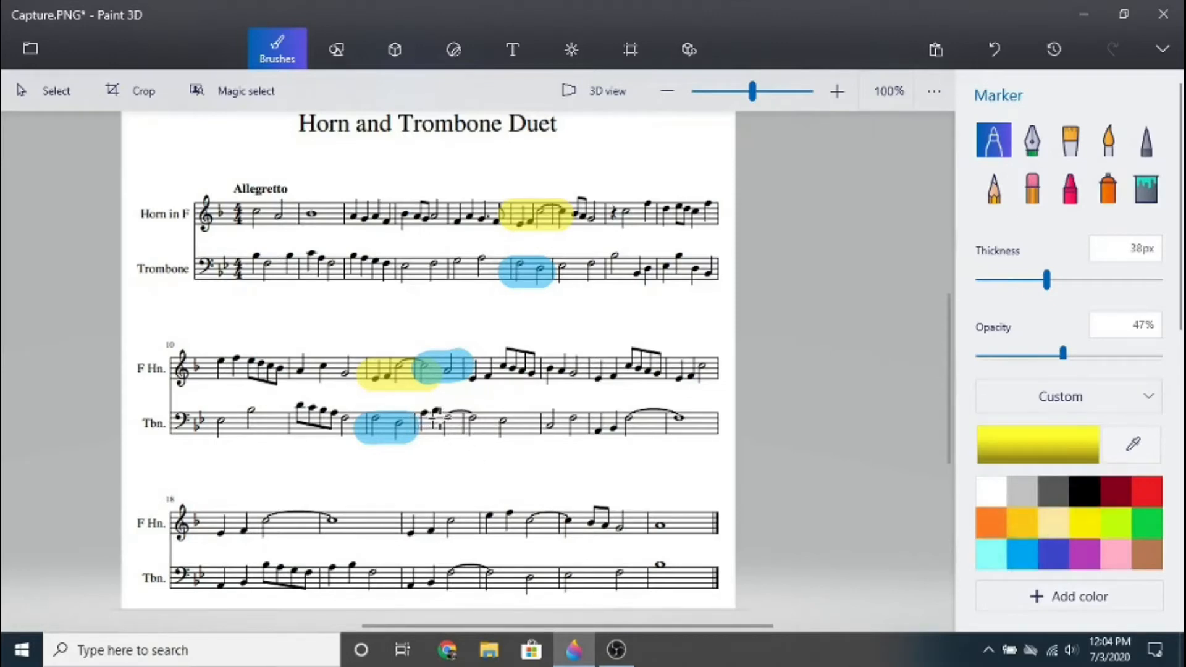
{"action": "left_click_drag", "start_coordinate": [472, 431], "coordinate": [418, 425]}
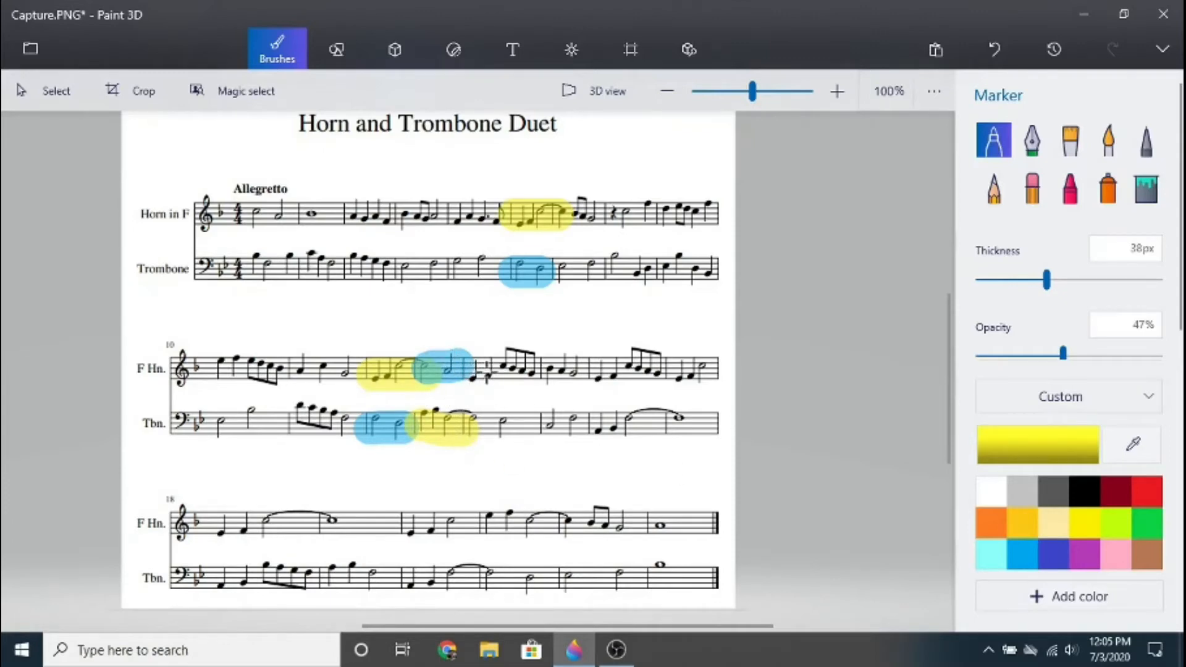
- Highlight measure 14 with yellow on the horn's opening notes, green on its eighth-note run, and turquoise on the trombone part
{"action": "mouse_move", "coordinate": [471, 373]}
{"action": "left_mouse_down"}
{"action": "mouse_move", "coordinate": [459, 375]}
{"action": "mouse_move", "coordinate": [498, 369]}
{"action": "left_mouse_up"}
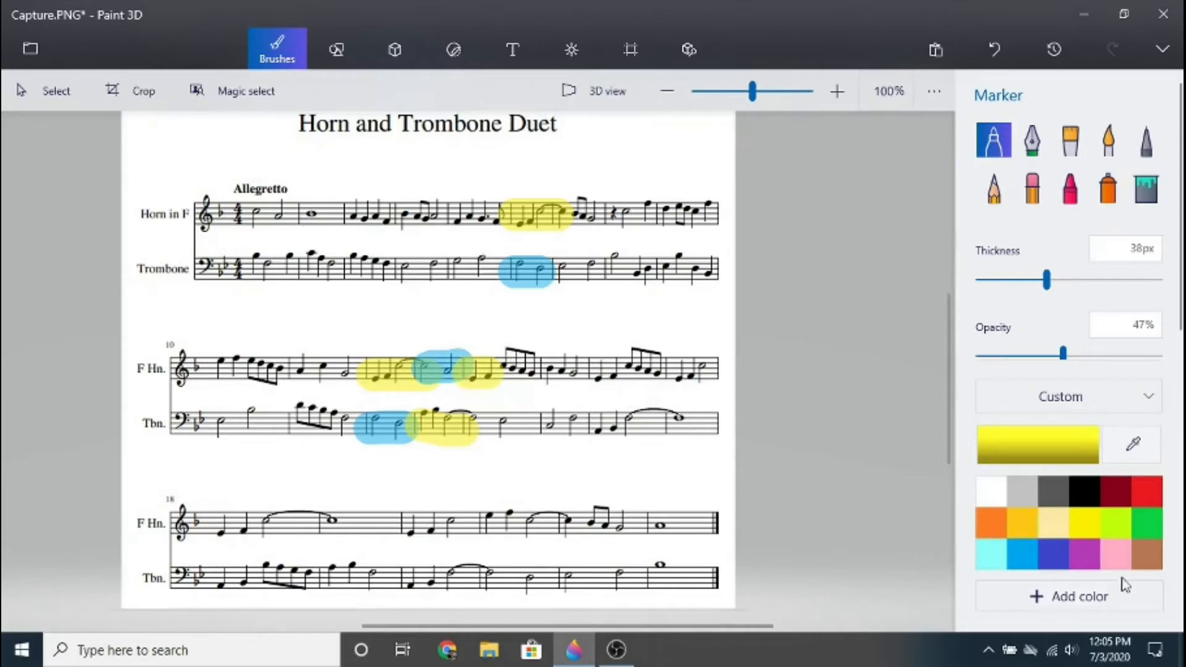
{"action": "left_click", "coordinate": [1152, 523]}
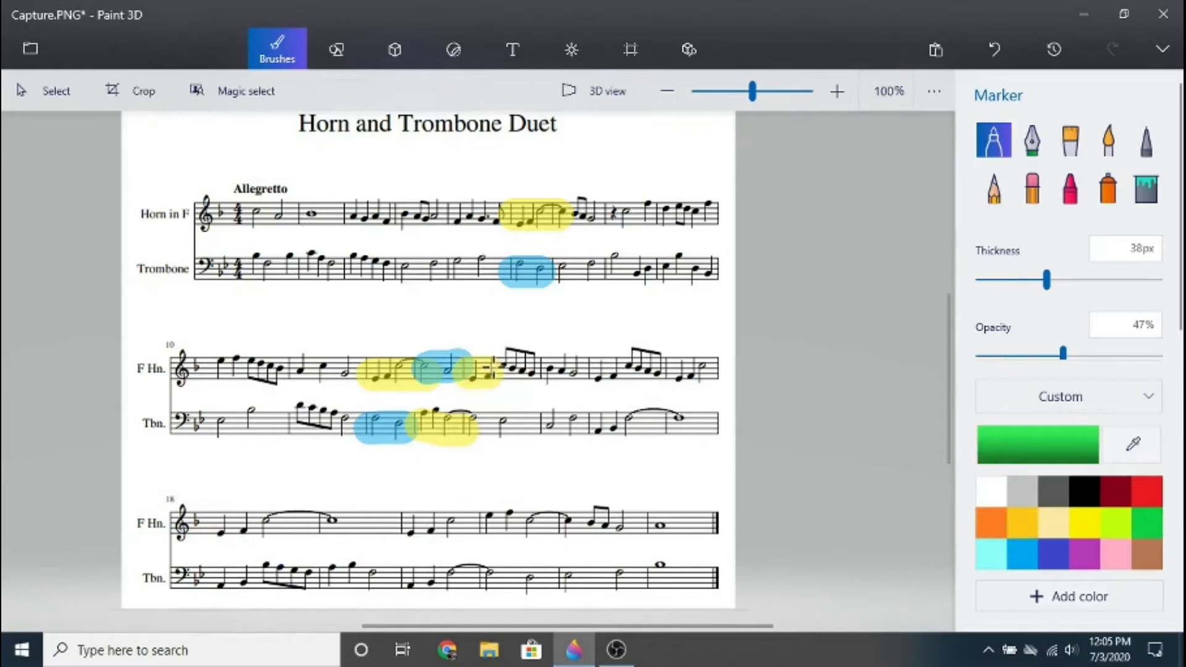
{"action": "left_click_drag", "start_coordinate": [483, 369], "coordinate": [543, 368]}
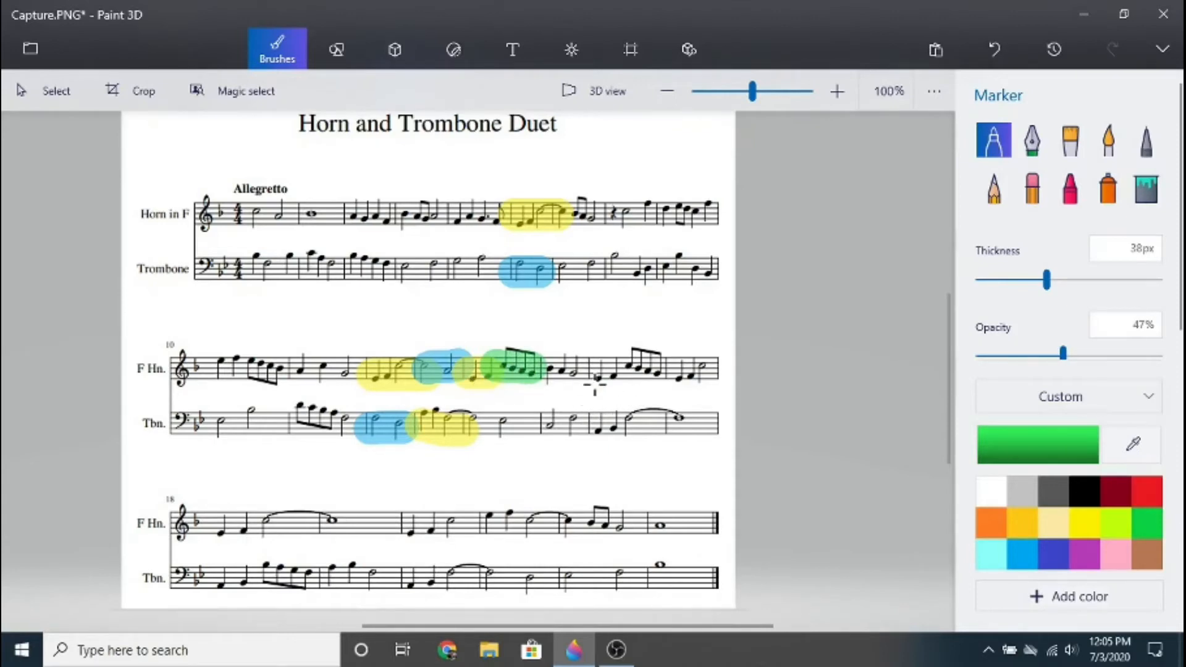
{"action": "left_click", "coordinate": [1024, 558]}
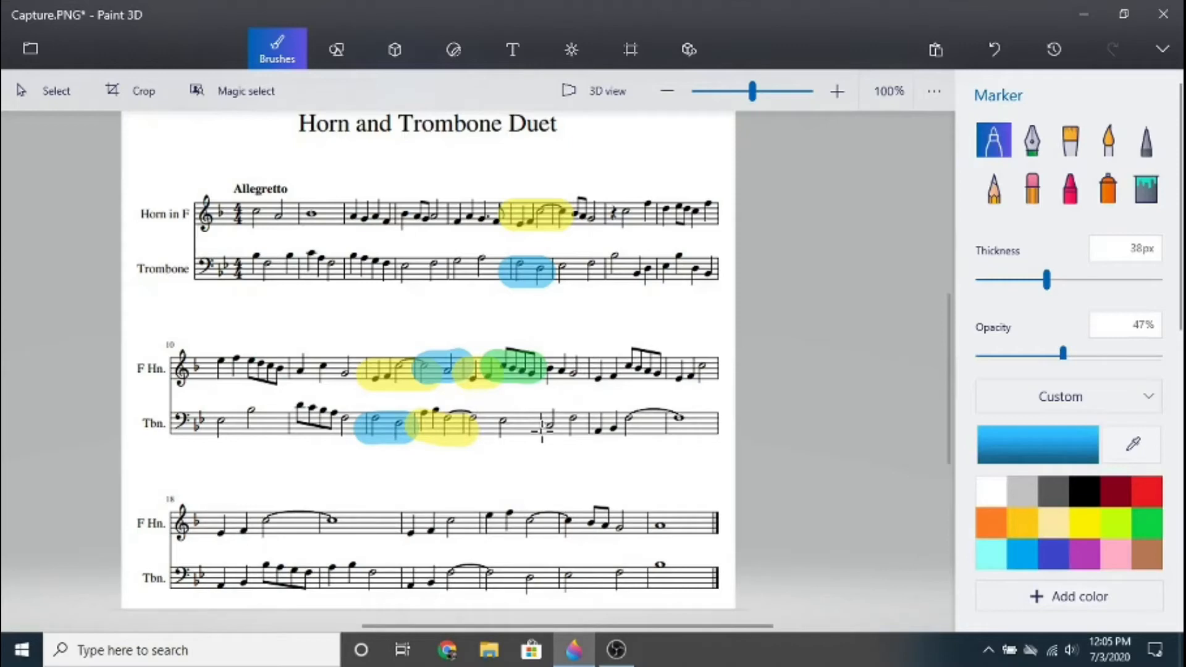
{"action": "left_click_drag", "start_coordinate": [514, 424], "coordinate": [457, 425]}
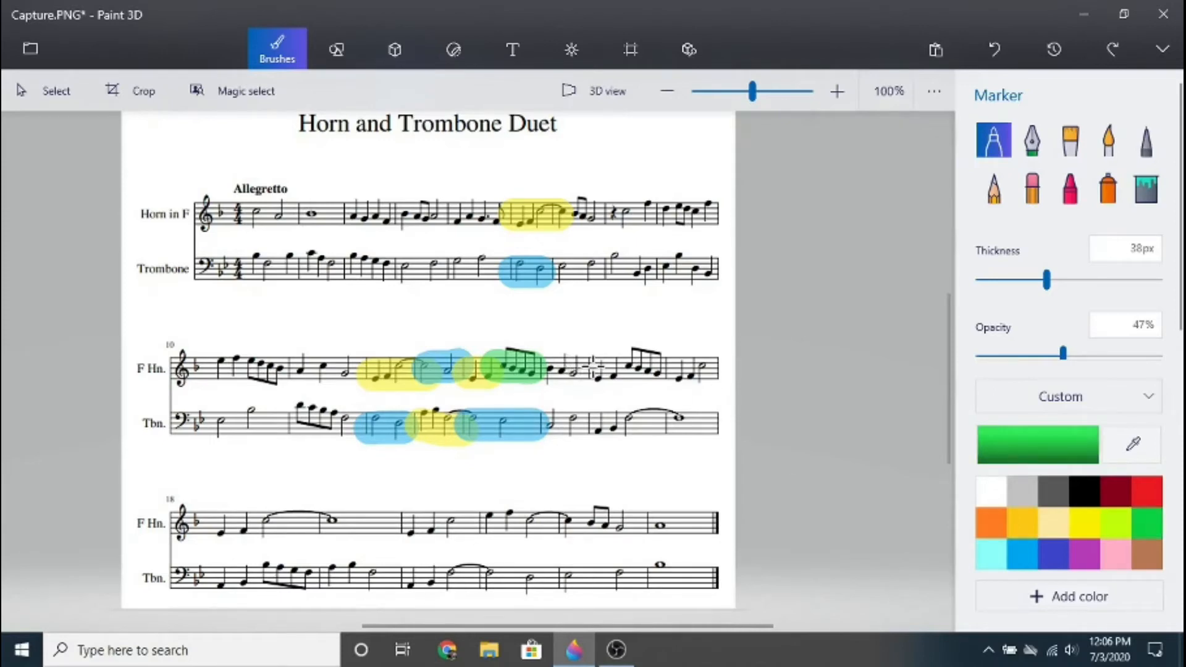
- Highlight the horn's measure 16 phrase in green with yellow over its opening notes, and the trombone's measure 16 phrase in yellow
{"action": "left_click_drag", "start_coordinate": [585, 369], "coordinate": [658, 370]}
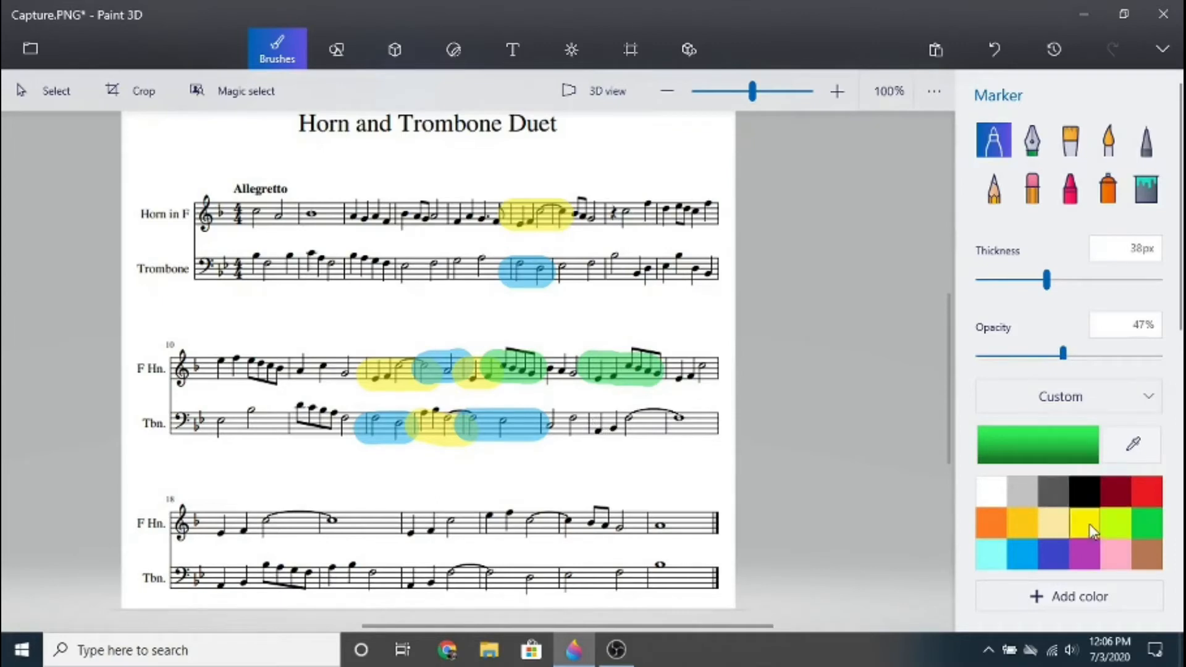
{"action": "left_click", "coordinate": [1091, 531]}
{"action": "left_click_drag", "start_coordinate": [584, 426], "coordinate": [667, 426]}
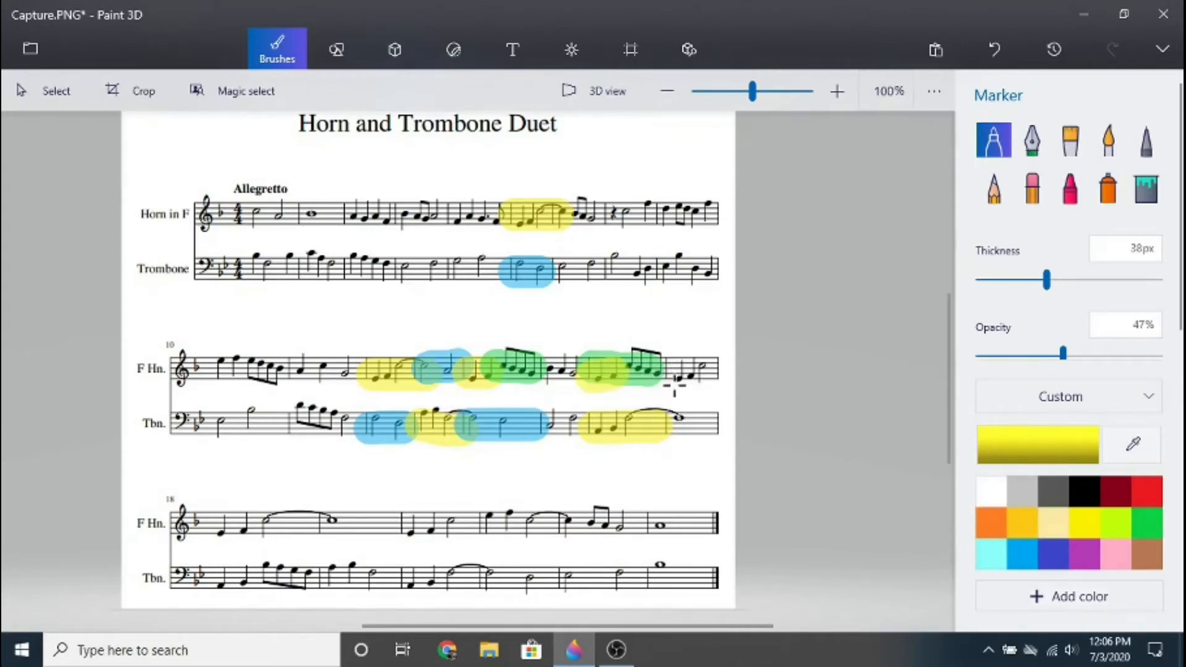
- Highlight the horn's phrases in measures 17 and 18 in yellow
{"action": "left_click_drag", "start_coordinate": [659, 371], "coordinate": [720, 372]}
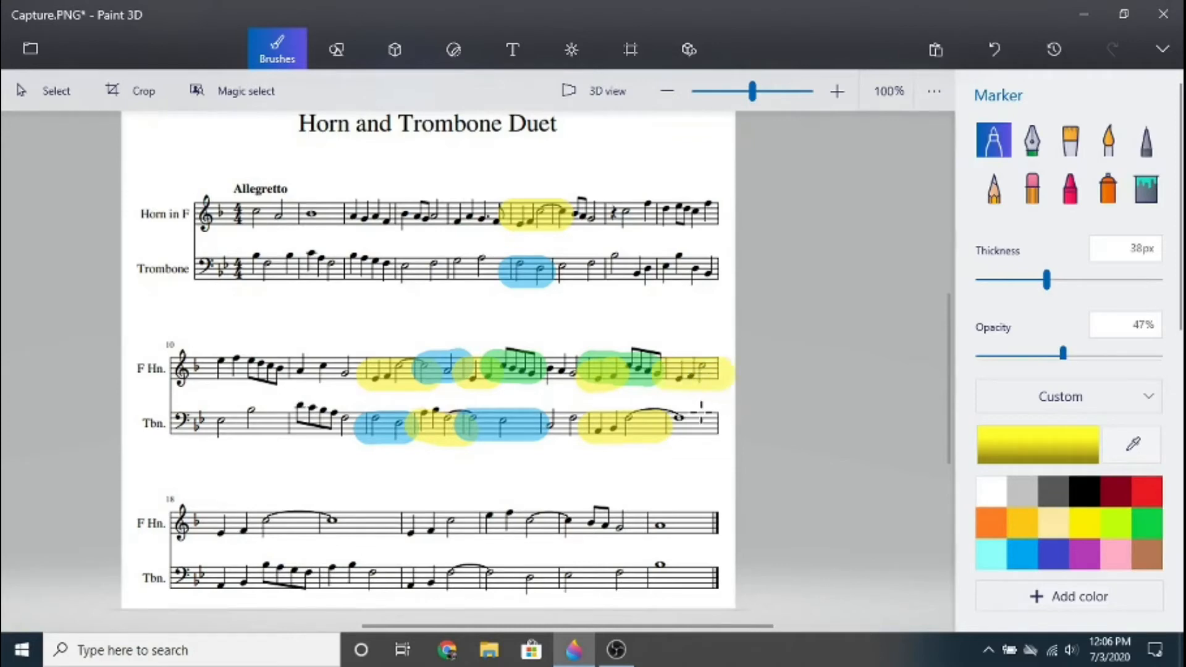
{"action": "scroll", "coordinate": [344, 426], "scroll_direction": "down", "scroll_amount": 1}
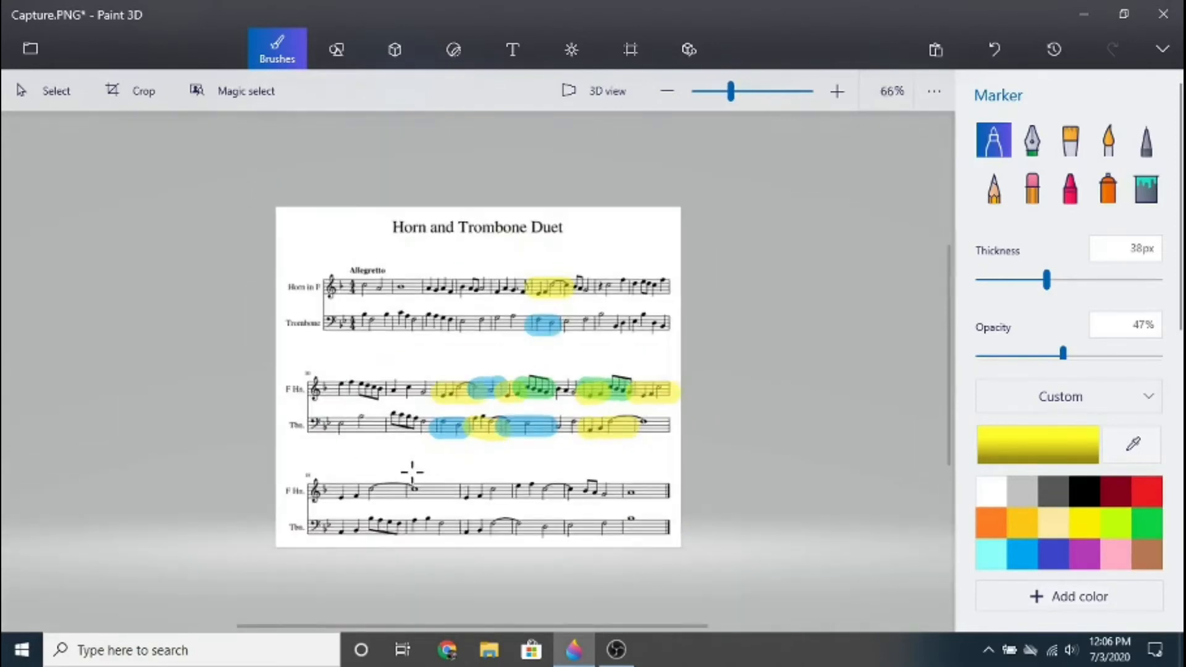
{"action": "scroll", "coordinate": [410, 485], "scroll_direction": "up", "scroll_amount": 1}
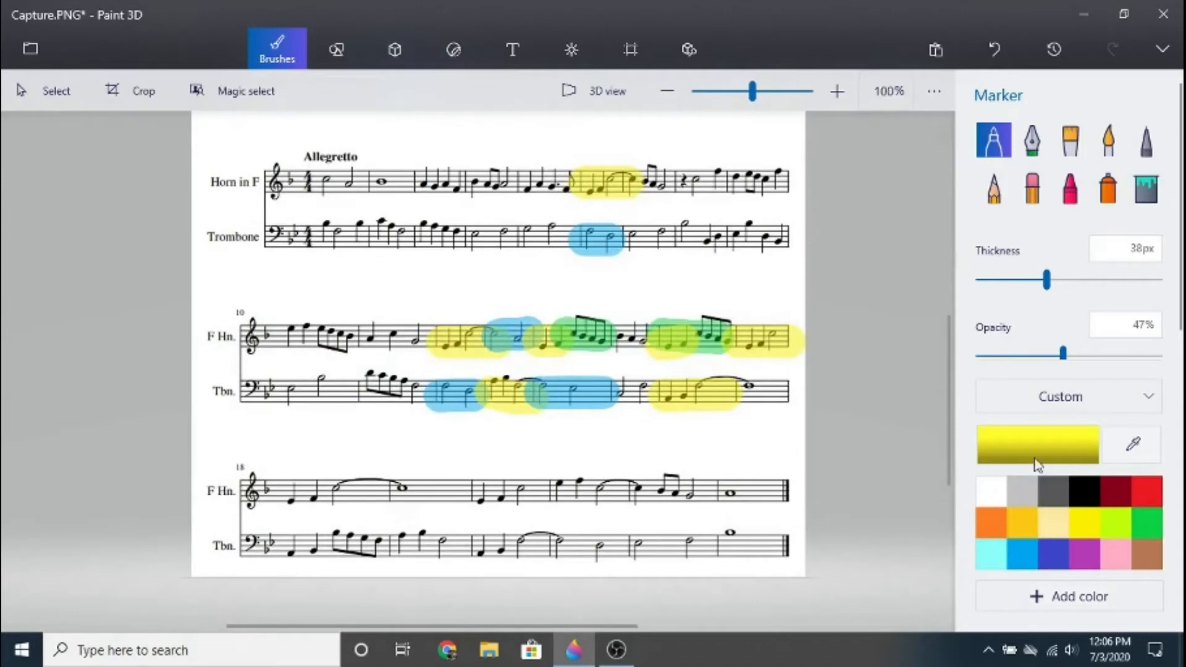
{"action": "left_click_drag", "start_coordinate": [950, 417], "coordinate": [918, 445]}
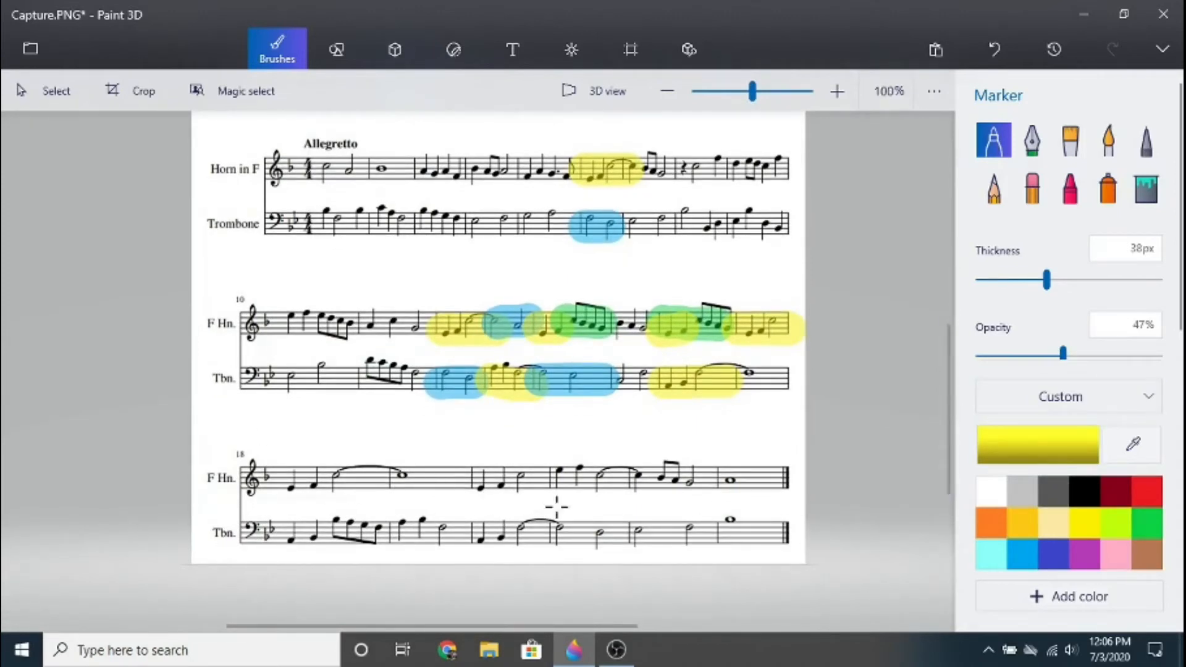
{"action": "left_click_drag", "start_coordinate": [286, 482], "coordinate": [390, 481]}
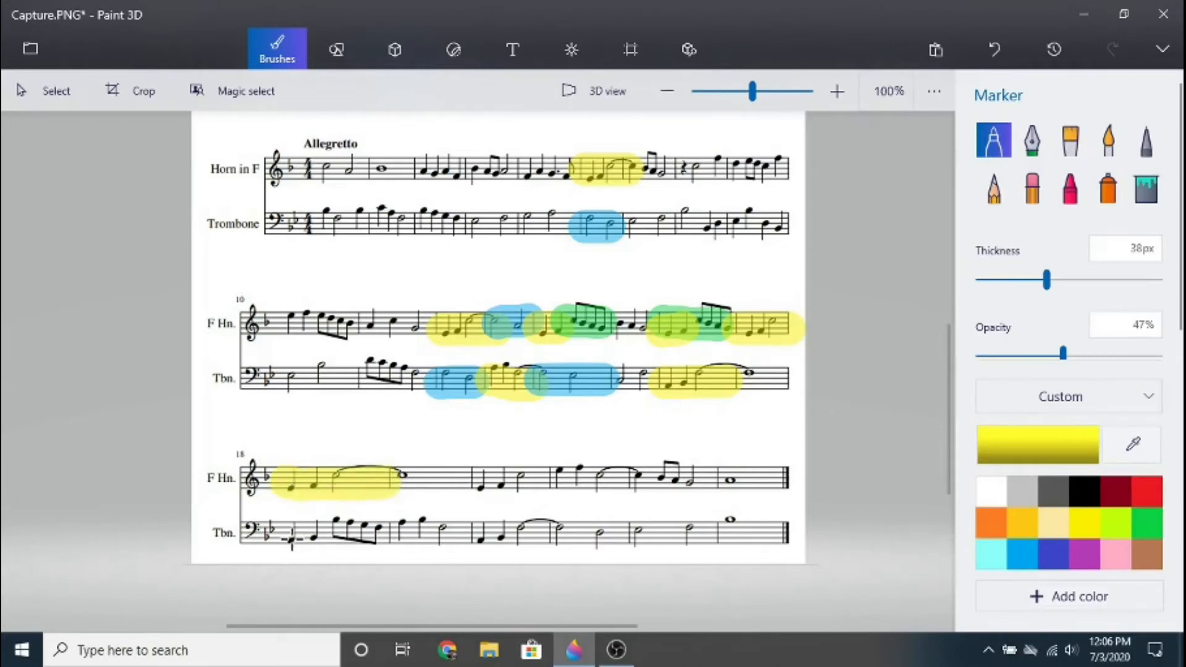
- Highlight the trombone's measure 18 phrase in green with yellow over its opening notes, and its measure 19 notes in yellow
{"action": "left_click", "coordinate": [1146, 522]}
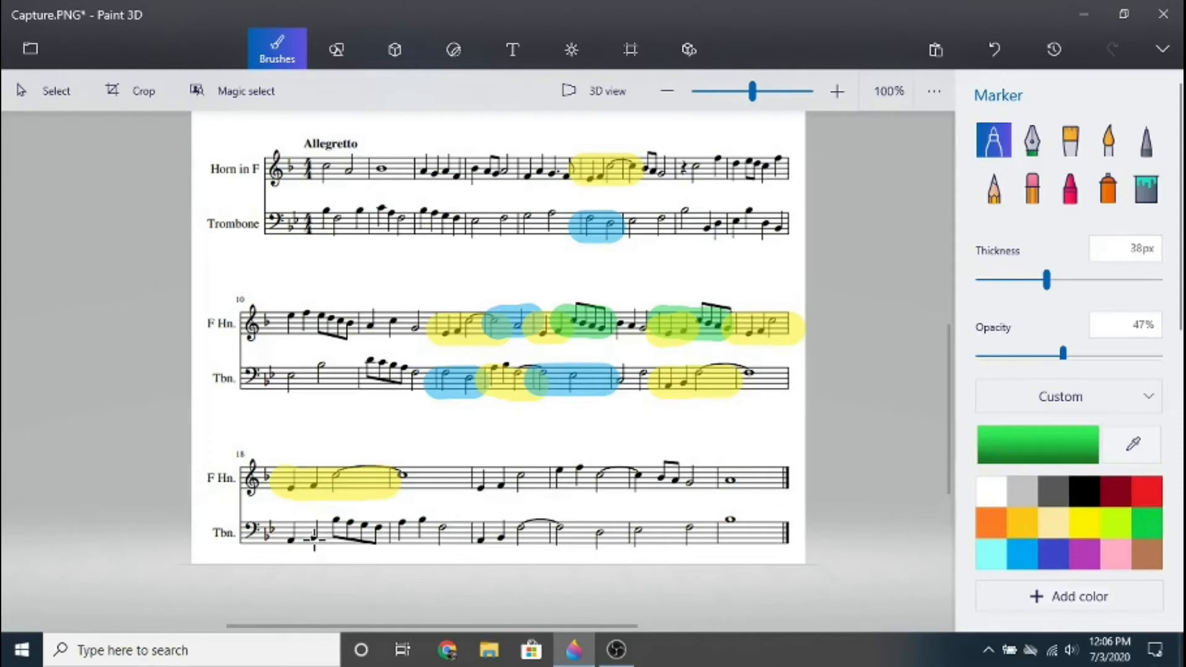
{"action": "left_click_drag", "start_coordinate": [279, 541], "coordinate": [399, 532]}
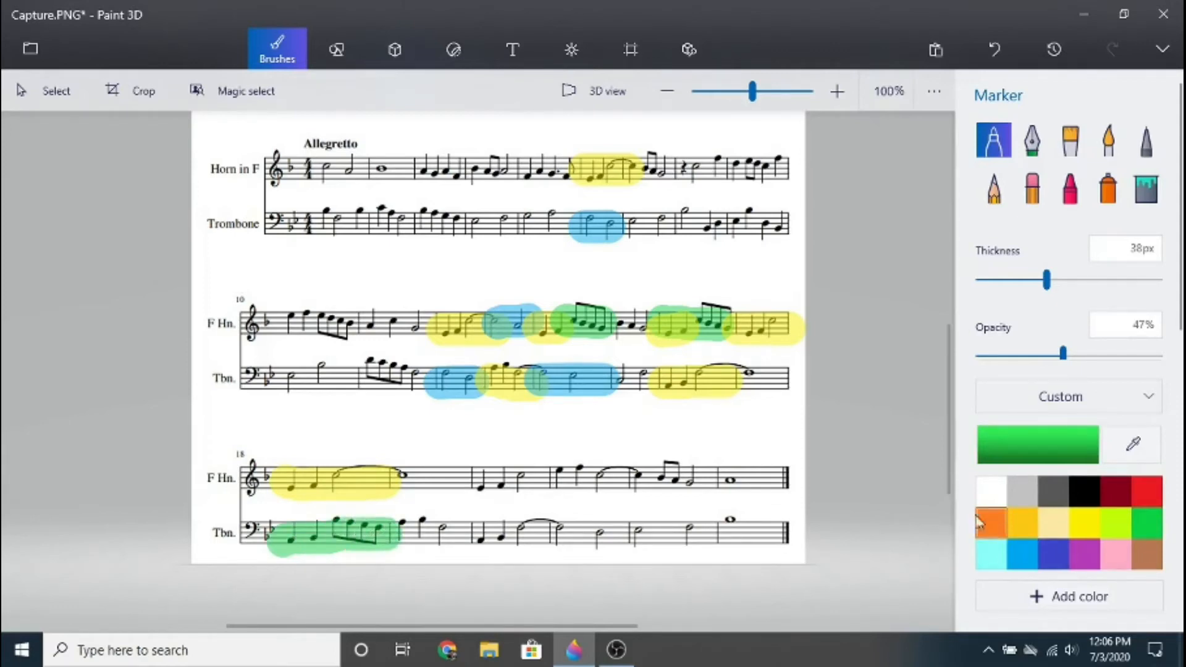
{"action": "left_click", "coordinate": [1083, 523]}
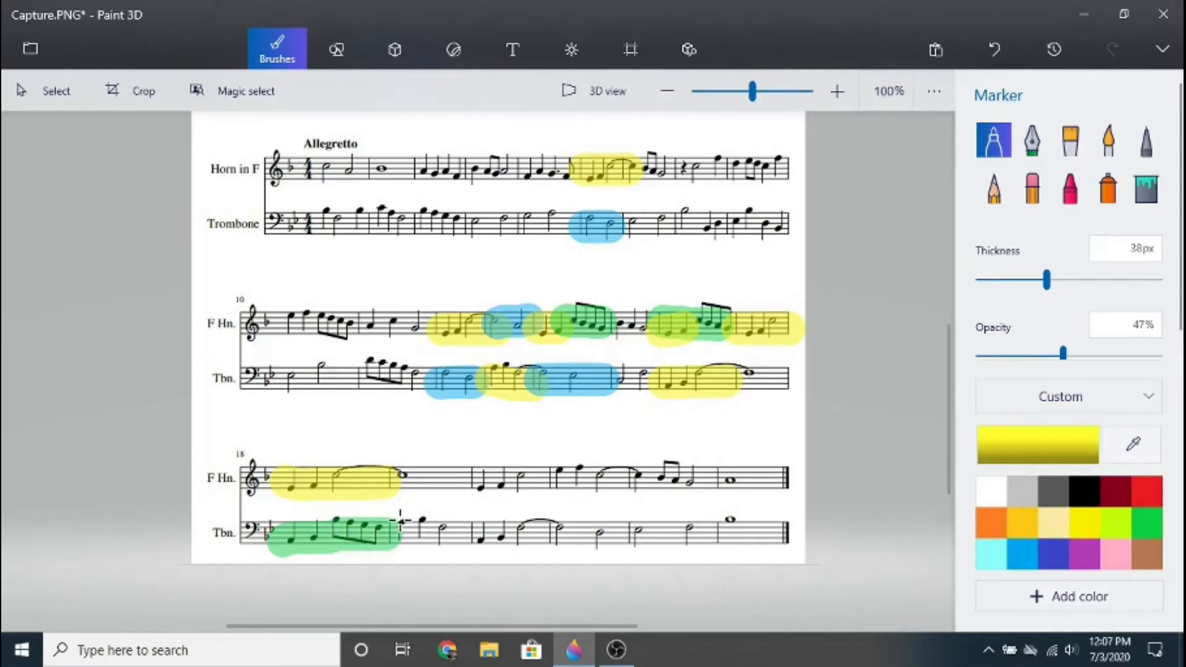
{"action": "left_click_drag", "start_coordinate": [395, 529], "coordinate": [456, 530]}
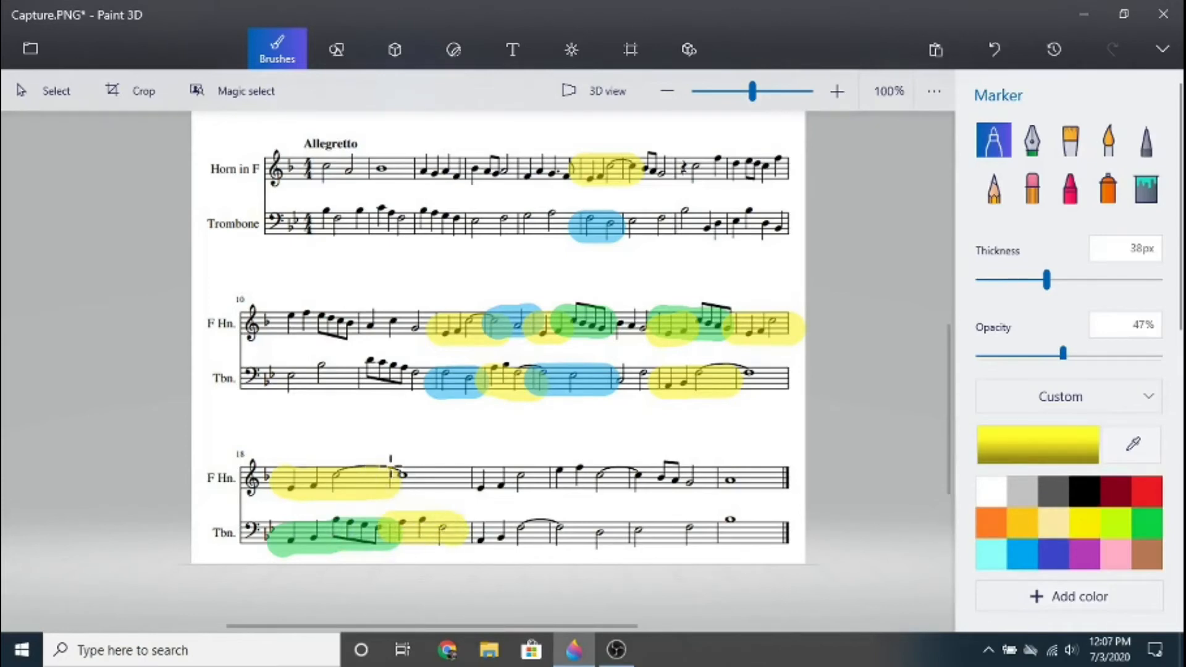
{"action": "mouse_move", "coordinate": [288, 543]}
{"action": "left_mouse_down"}
{"action": "mouse_move", "coordinate": [272, 543]}
{"action": "mouse_move", "coordinate": [322, 537]}
{"action": "left_mouse_up"}
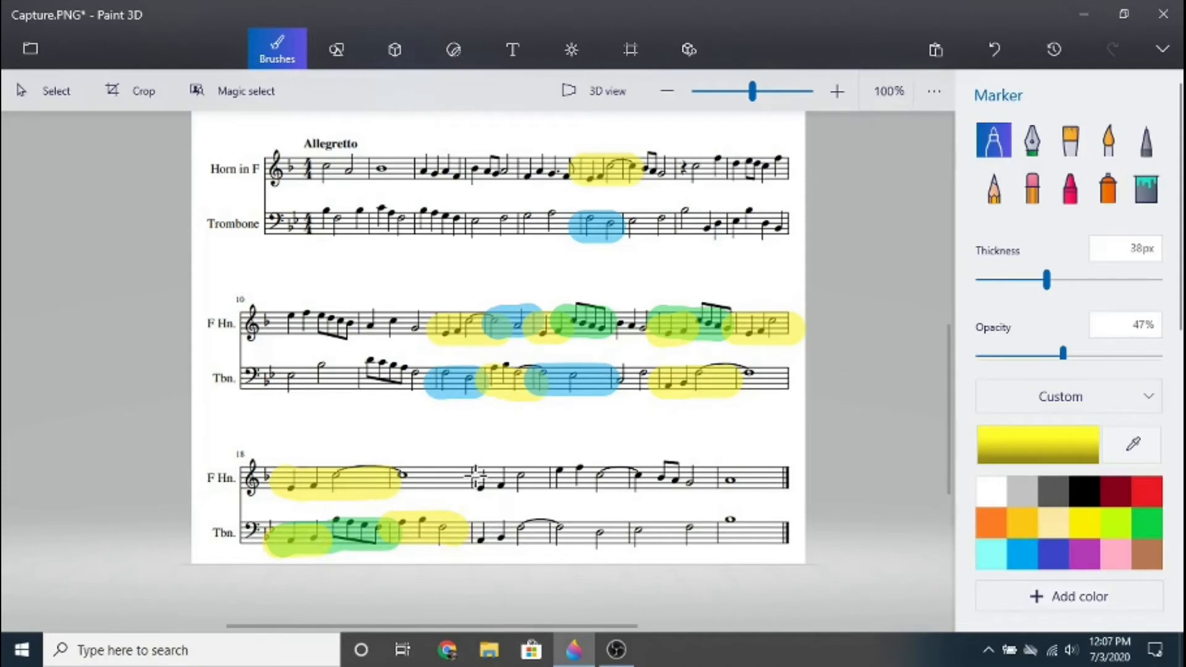
- Highlight both parts' measure 20 phrases and the horn's measure 21 phrase in yellow, and the trombone's measure 21 notes in turquoise
{"action": "left_click_drag", "start_coordinate": [473, 477], "coordinate": [539, 476]}
{"action": "left_click_drag", "start_coordinate": [477, 538], "coordinate": [549, 530]}
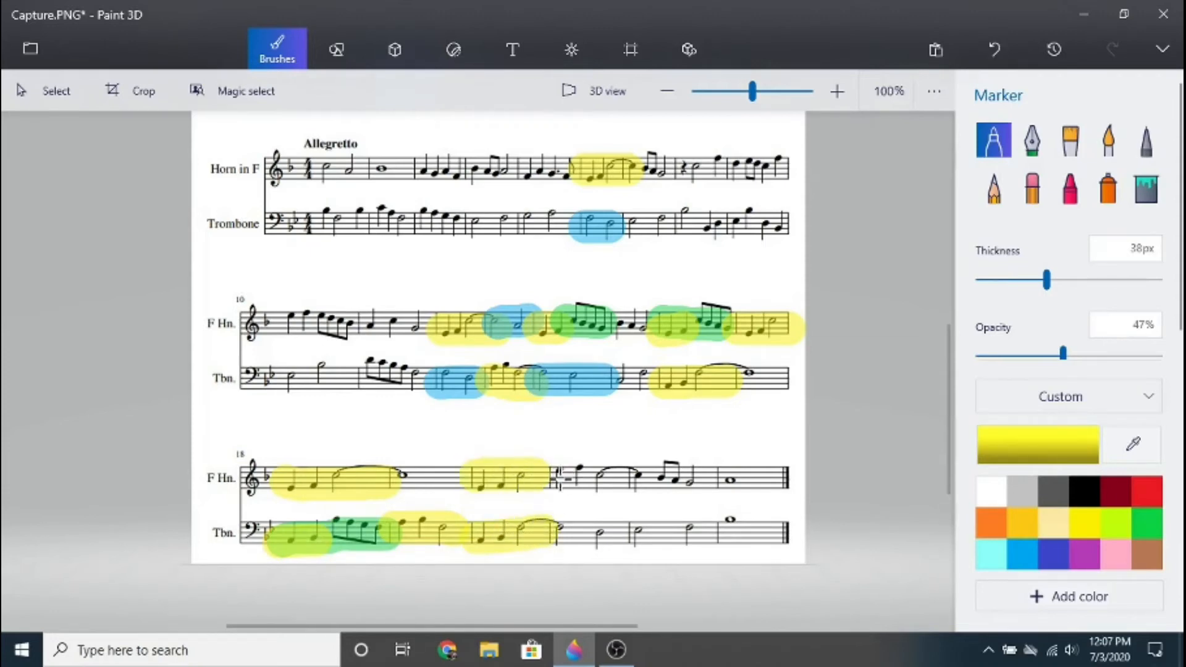
{"action": "left_click_drag", "start_coordinate": [552, 477], "coordinate": [642, 477]}
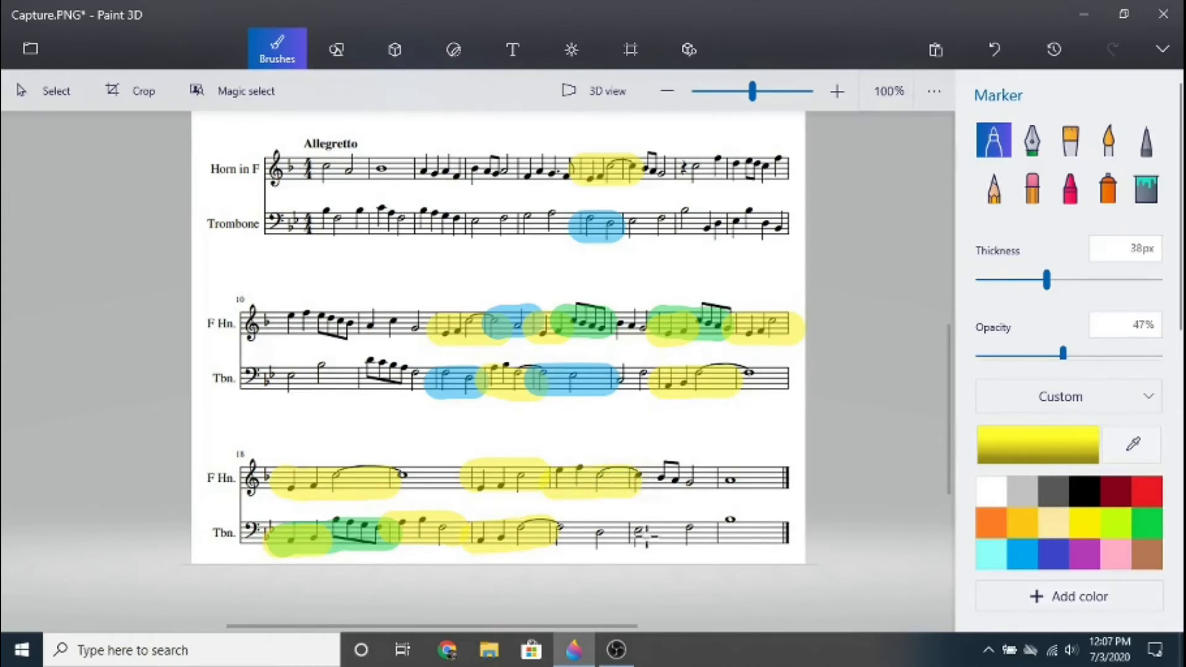
{"action": "left_click", "coordinate": [1028, 551]}
{"action": "left_click_drag", "start_coordinate": [625, 536], "coordinate": [559, 532]}
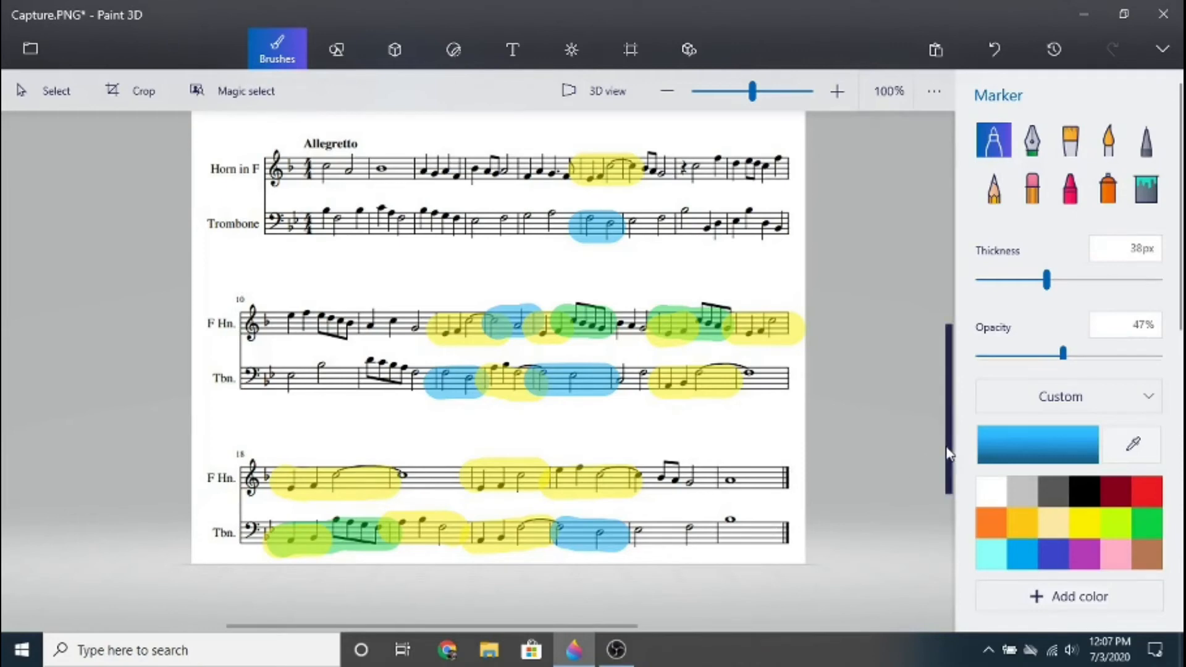
{"action": "mouse_move", "coordinate": [946, 449]}
{"action": "left_mouse_down"}
{"action": "mouse_move", "coordinate": [956, 405]}
{"action": "mouse_move", "coordinate": [958, 452]}
{"action": "mouse_move", "coordinate": [958, 442]}
{"action": "left_mouse_up"}
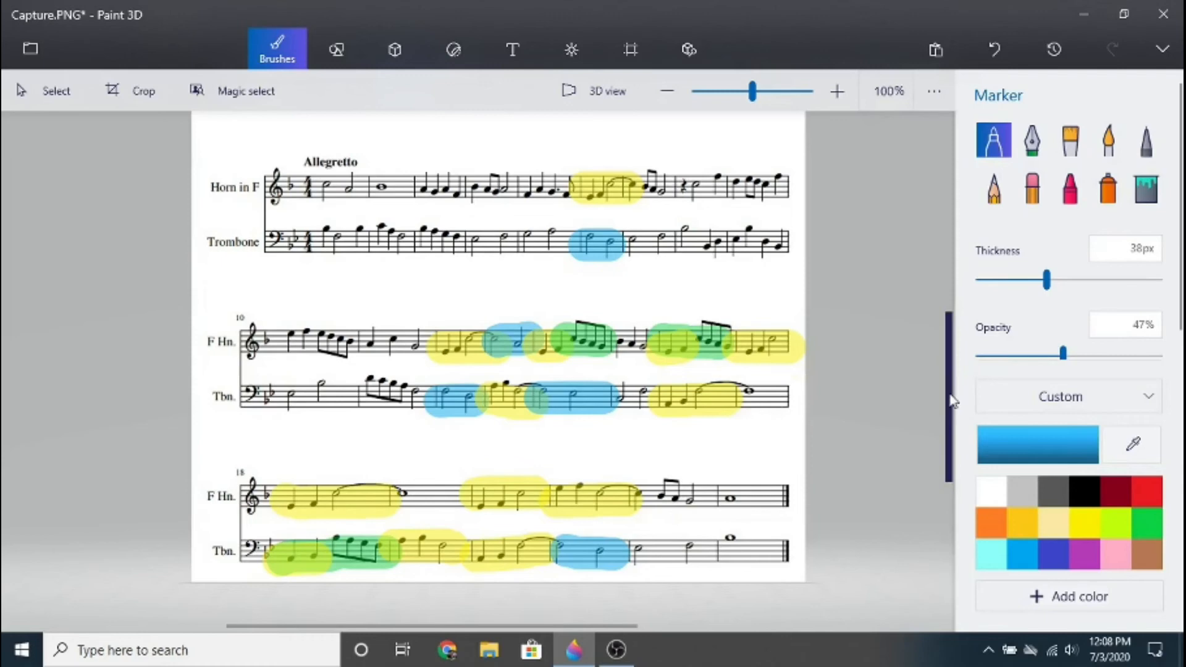
{"action": "scroll", "coordinate": [953, 403], "scroll_direction": "up", "scroll_amount": 1}
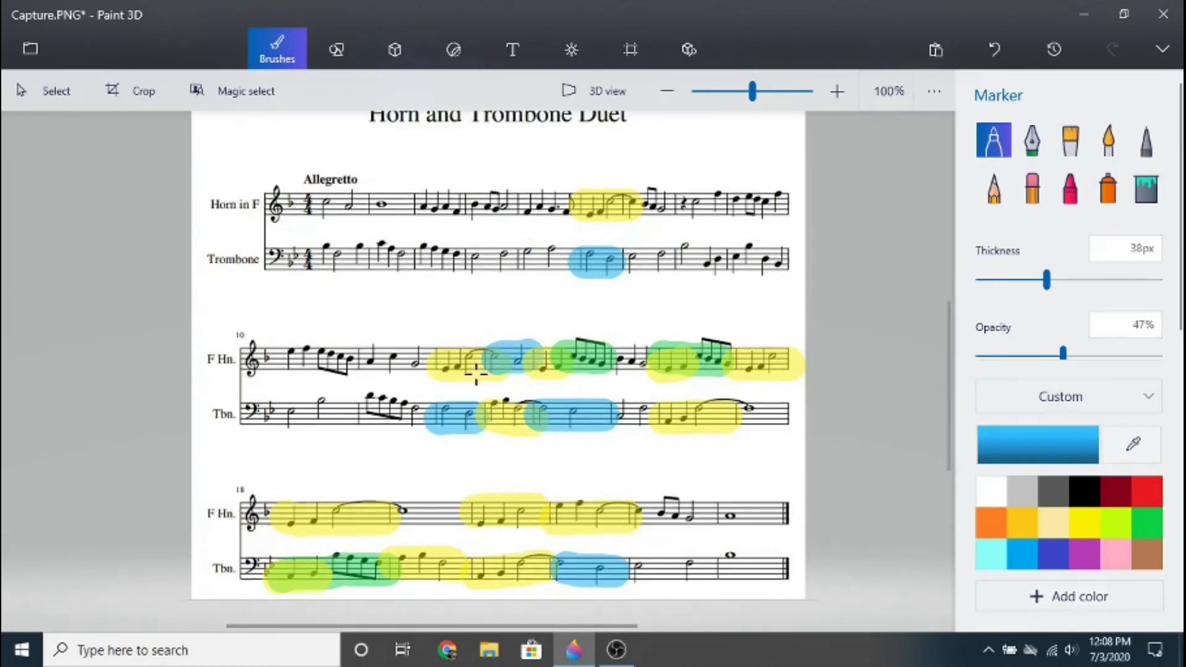